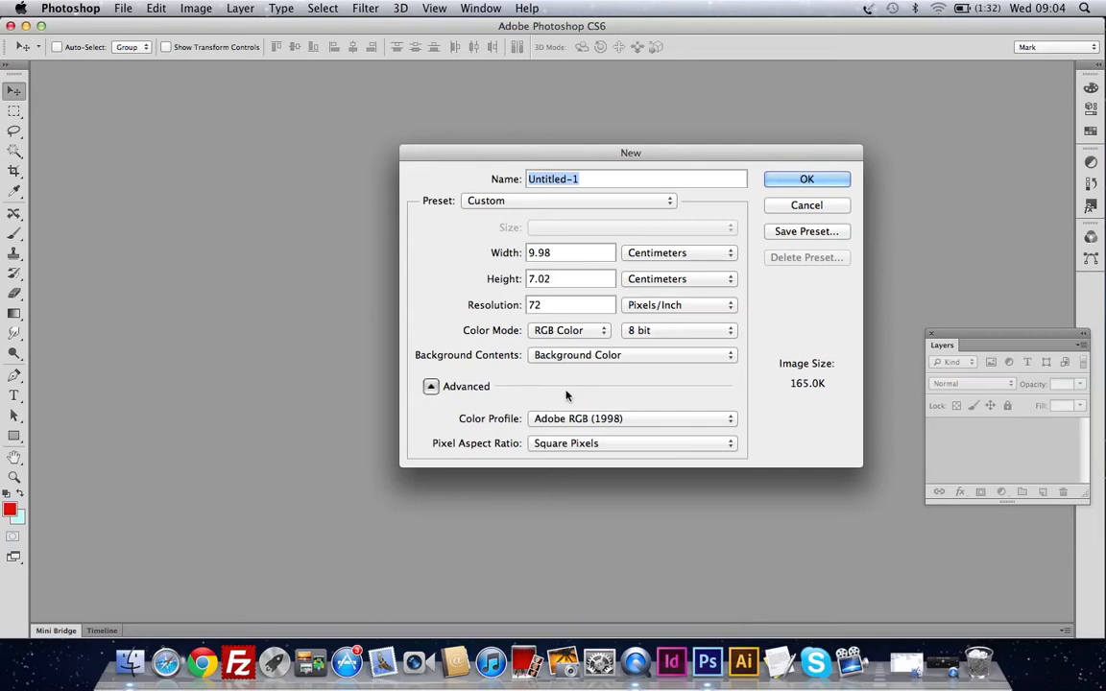
Create a 9.98 × 7.02 cm, 72 ppi RGB document with white background contents and enlarge its window around the canvas.
left_click(634, 359)
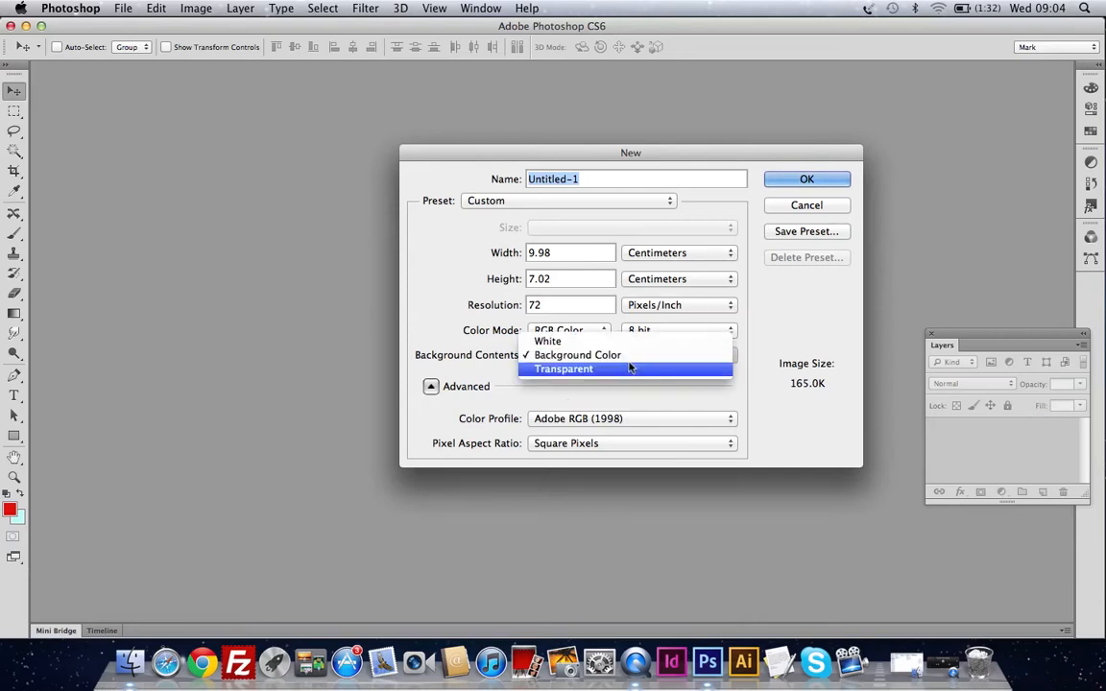
left_click(566, 342)
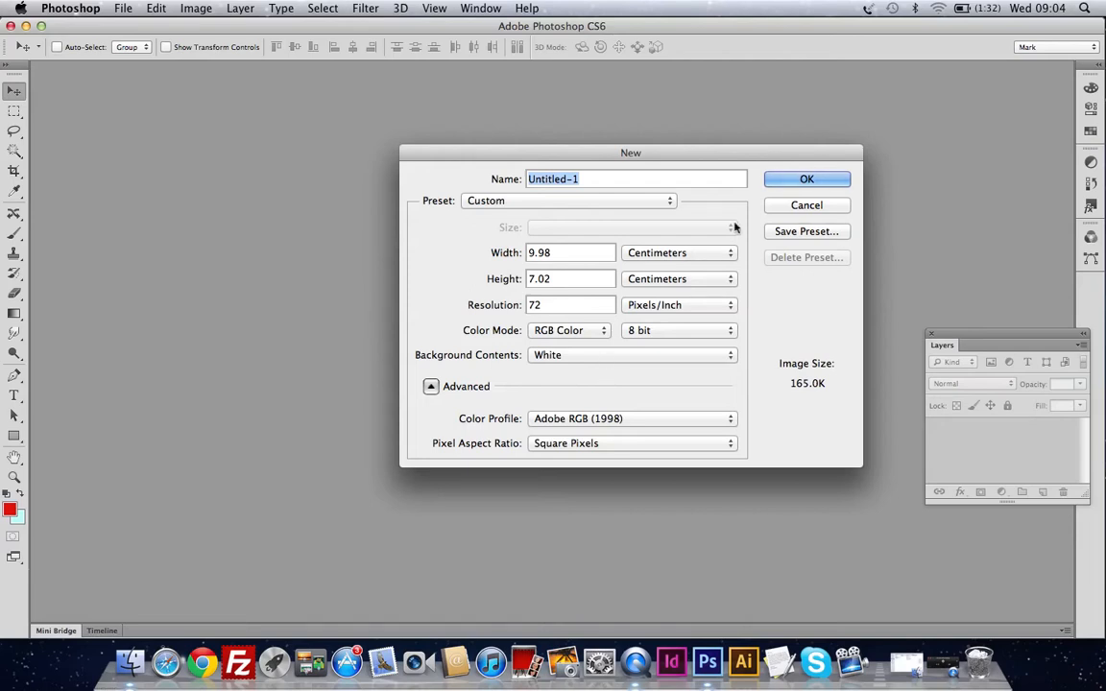
left_click(807, 180)
left_click_drag(267, 252, 610, 446)
key("super+plus")
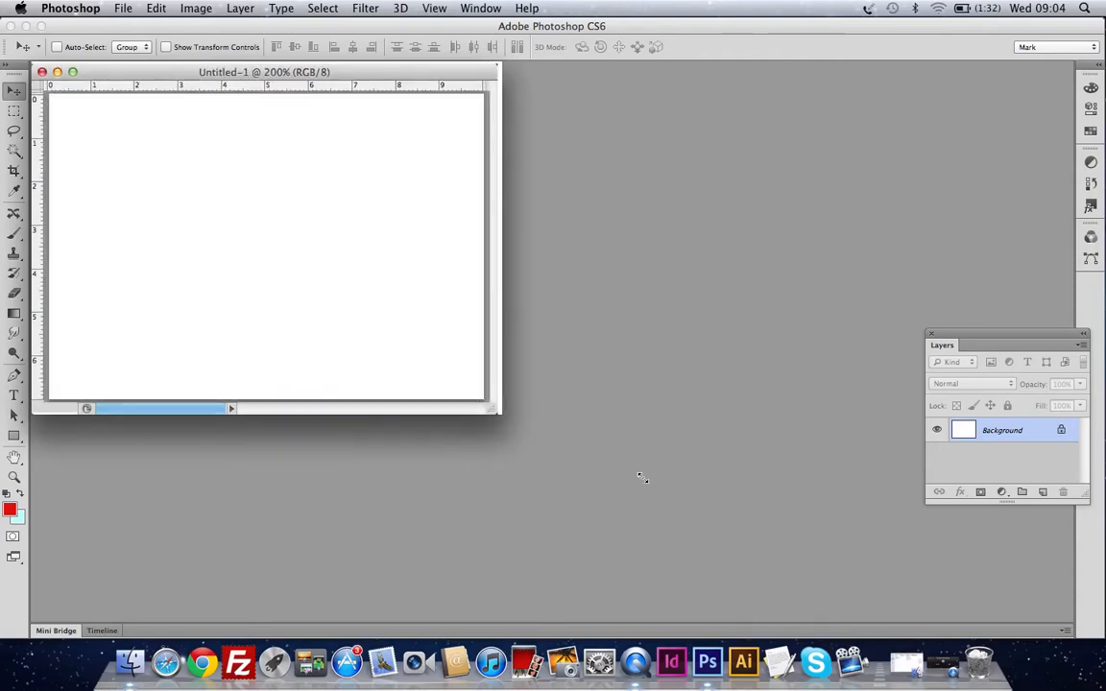
left_click_drag(641, 477, 644, 474)
left_click_drag(380, 67, 510, 87)
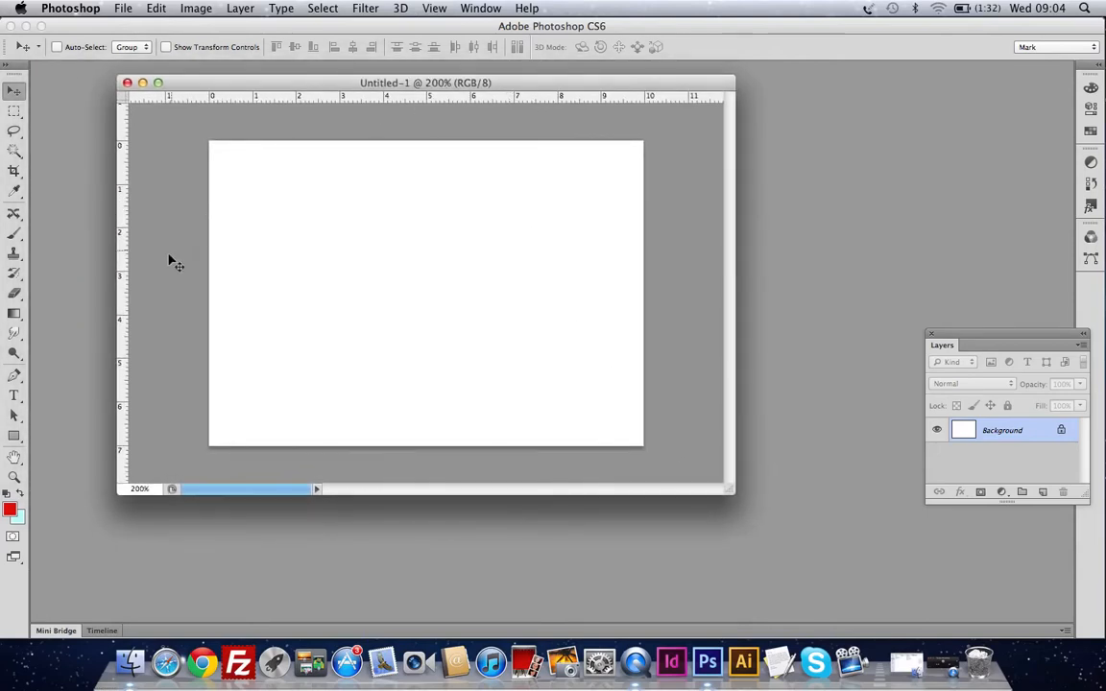
Add the word TEXT in red 72 pt Arial Black, centre-aligned on the white canvas.
left_click(13, 395)
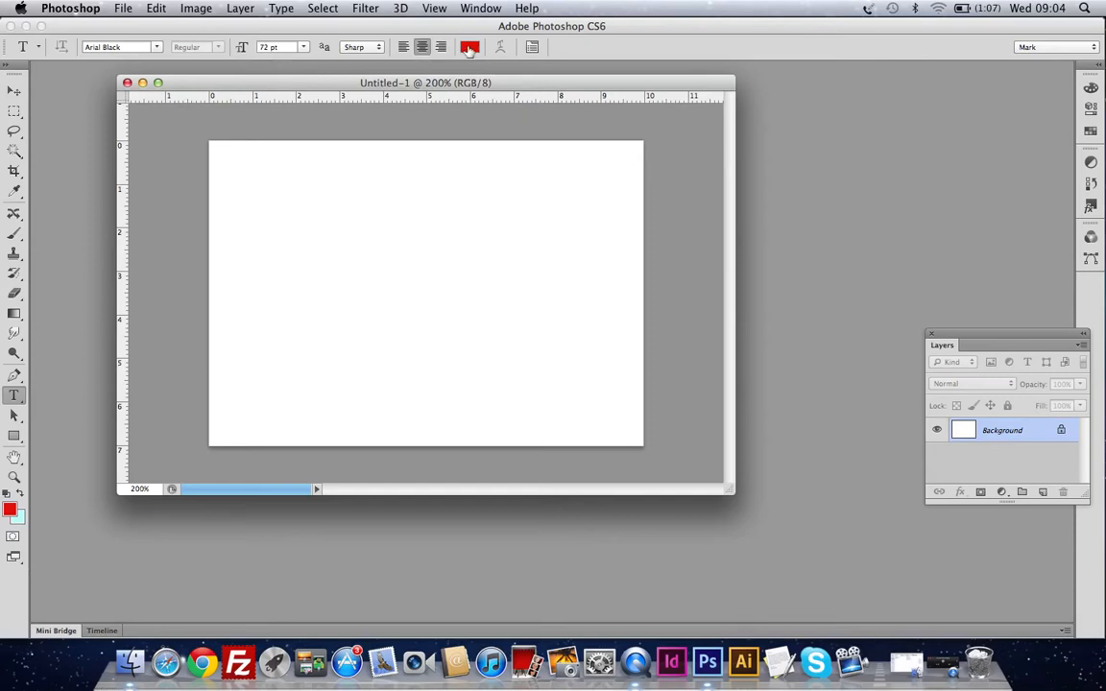
left_click(432, 299)
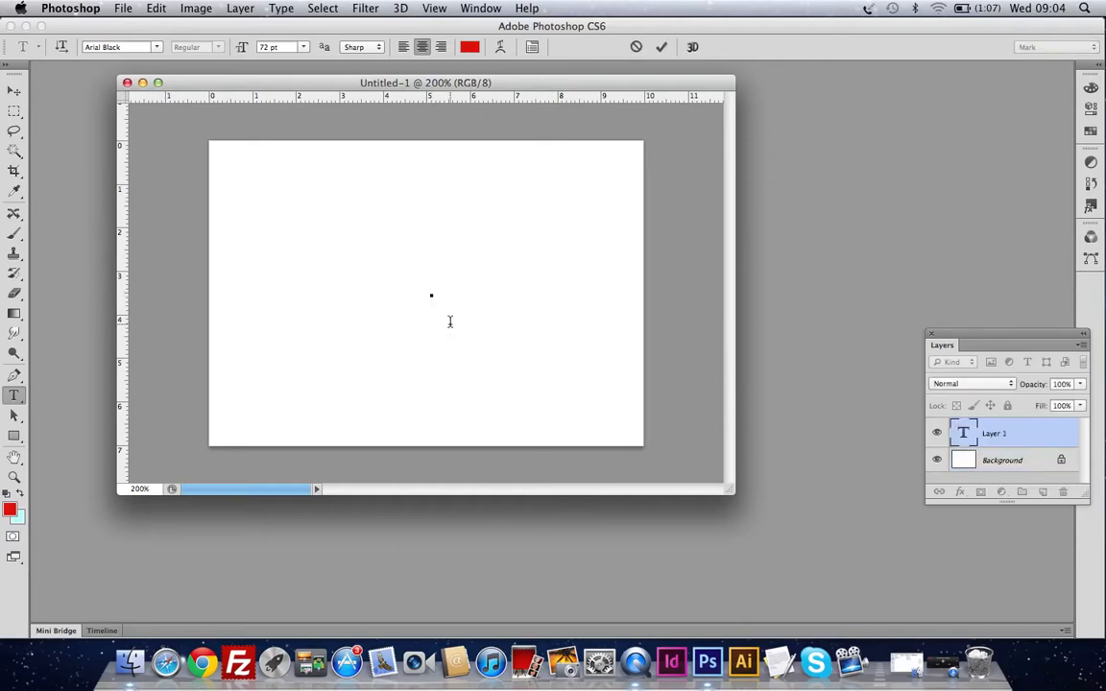
type("TEXT")
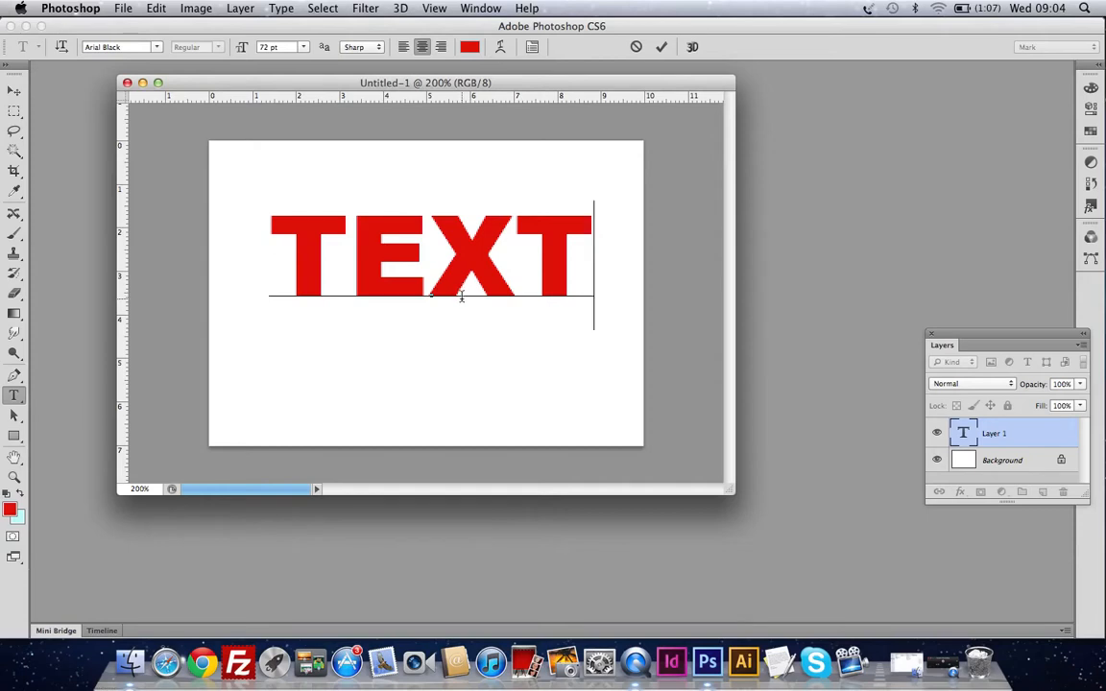
Scale the word TEXT down to about 57 pt and move it to the middle of the canvas.
key("super")
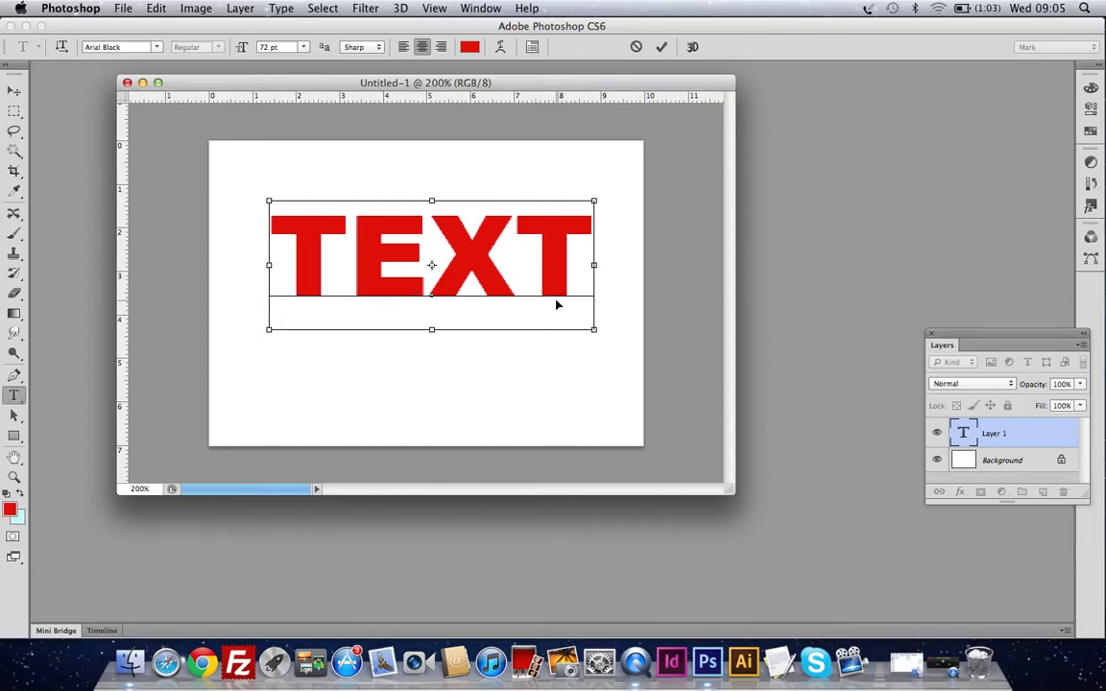
left_click_drag(595, 332, 555, 341)
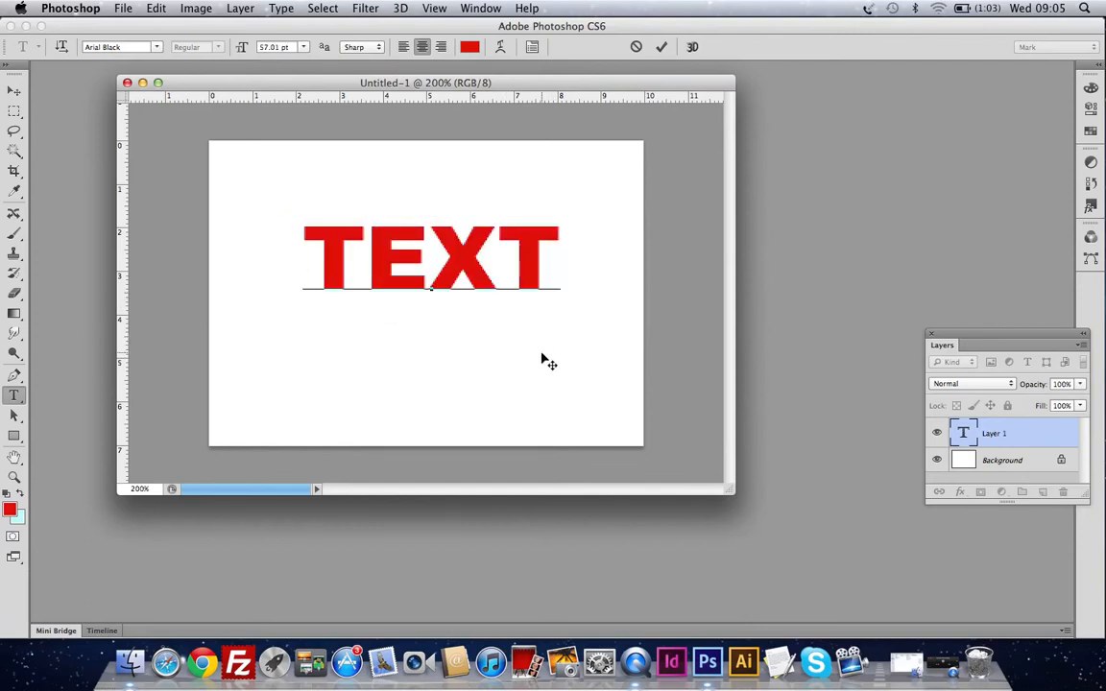
left_click(16, 94)
left_click_drag(454, 272, 447, 305)
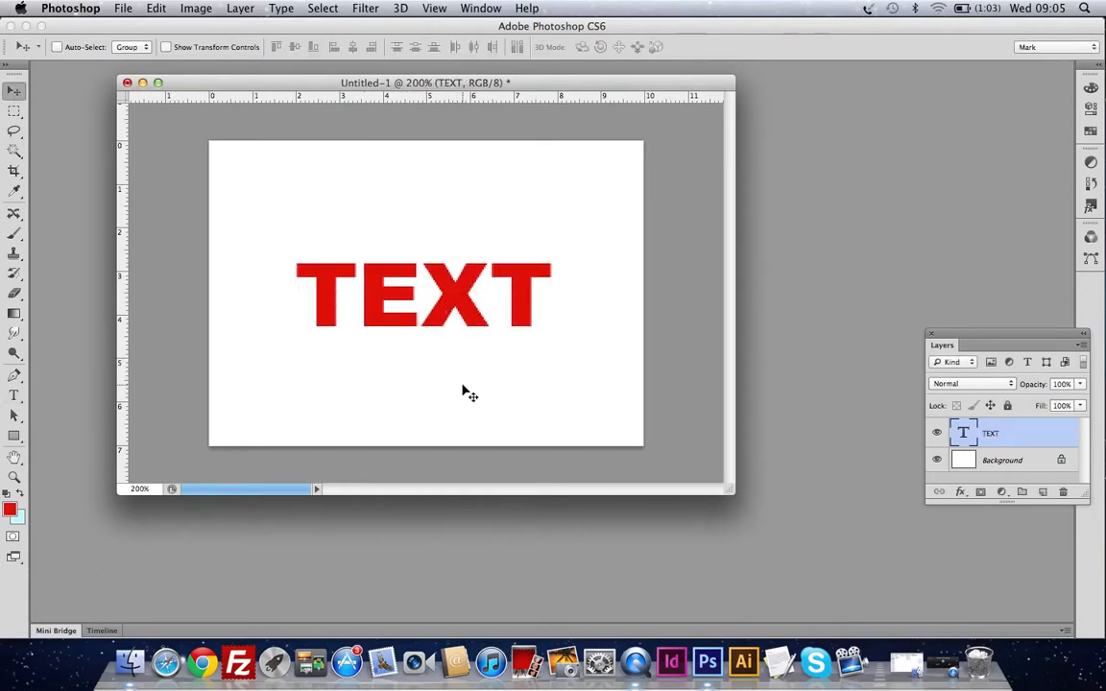
Create a 3D extrusion from the TEXT layer, switching to the 3D workspace and showing the 3D scene contents.
left_click(402, 10)
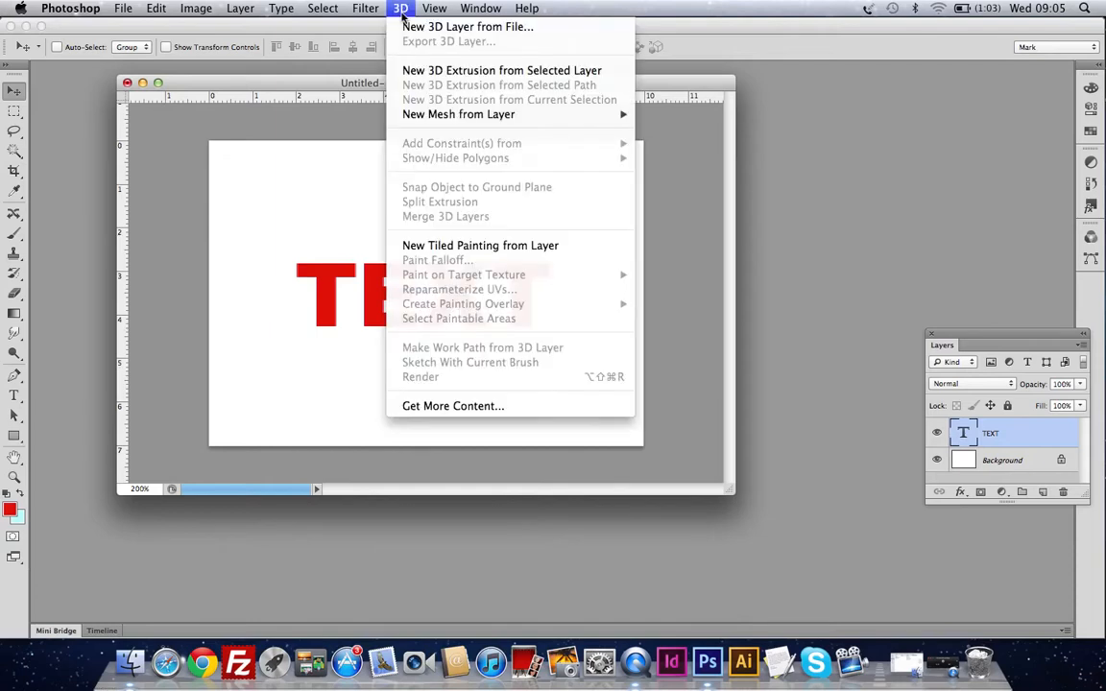
left_click(445, 77)
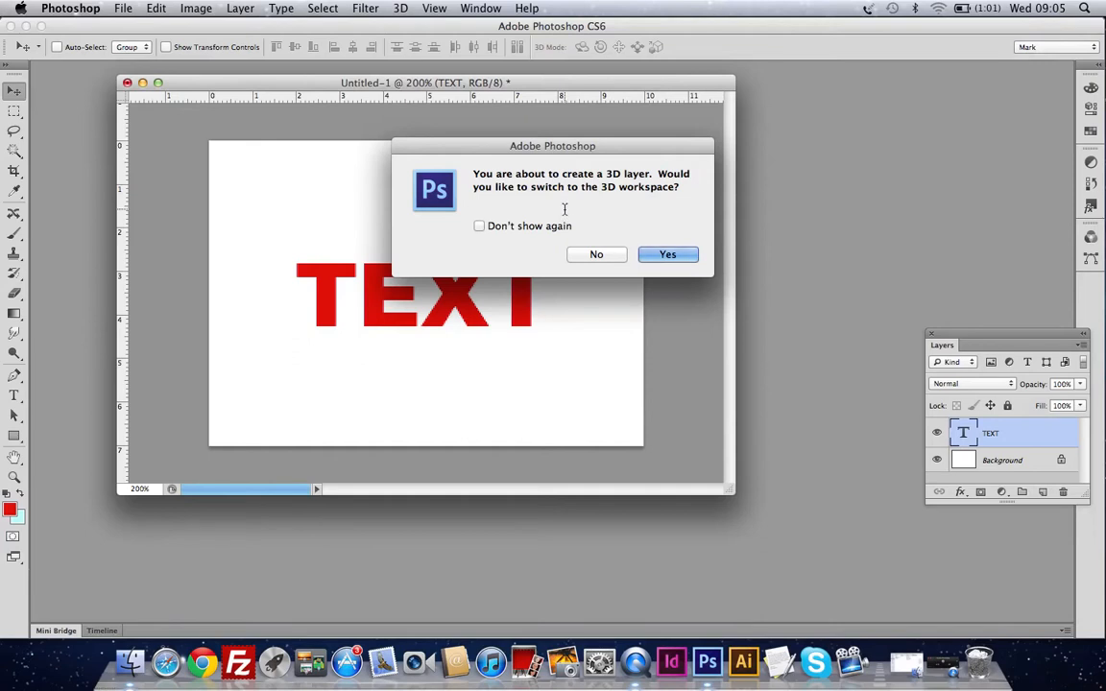
left_click(670, 256)
left_click(669, 256)
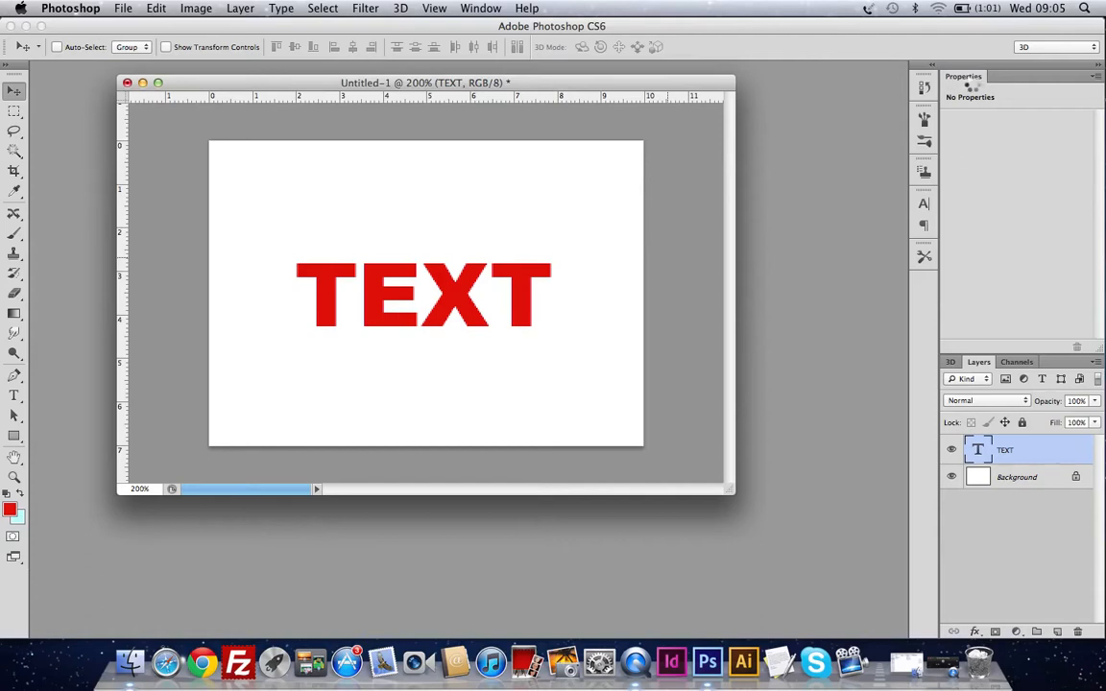
left_click(950, 362)
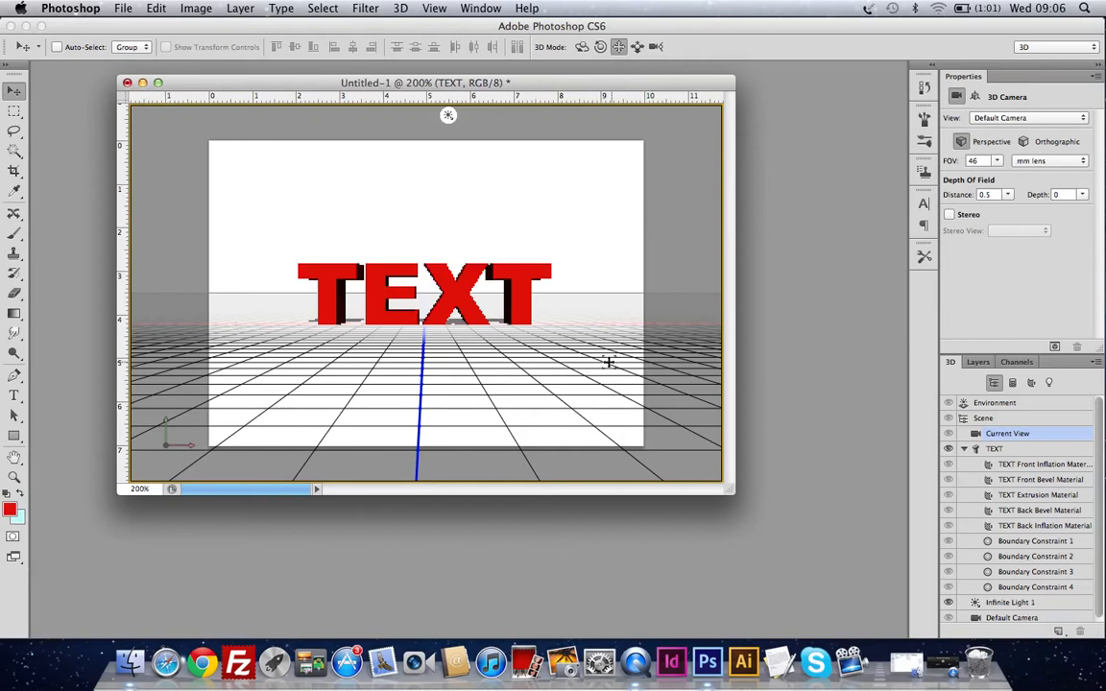
Orbit the 3D camera to view the extruded text from above and pan the scene slightly upwards.
left_click(582, 48)
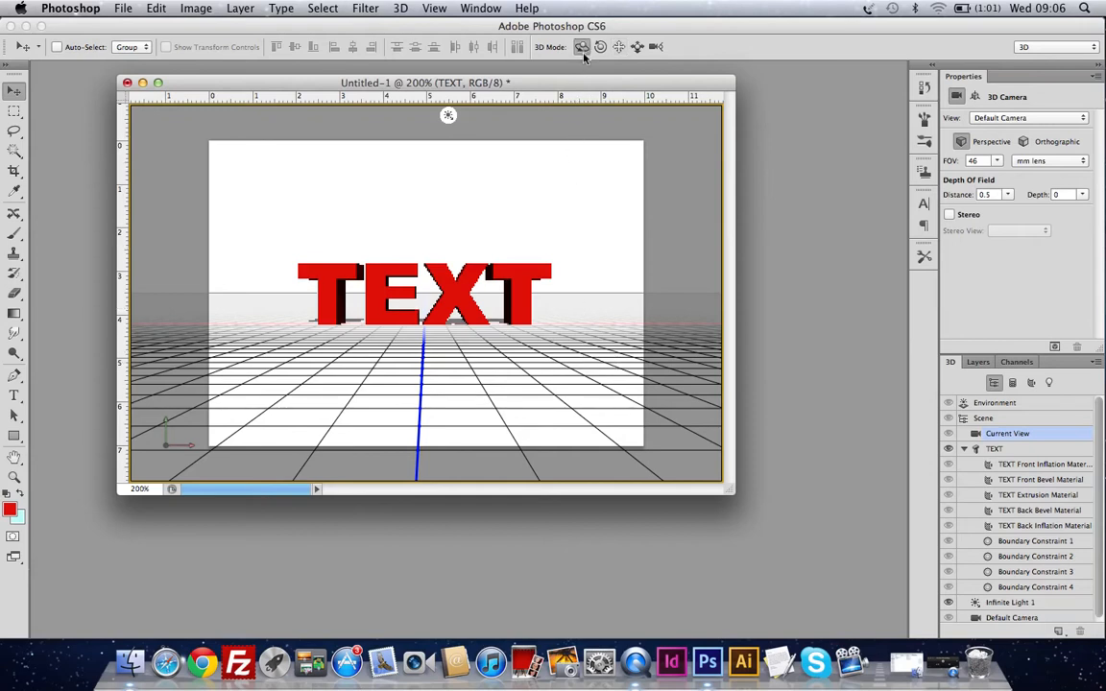
left_click(480, 9)
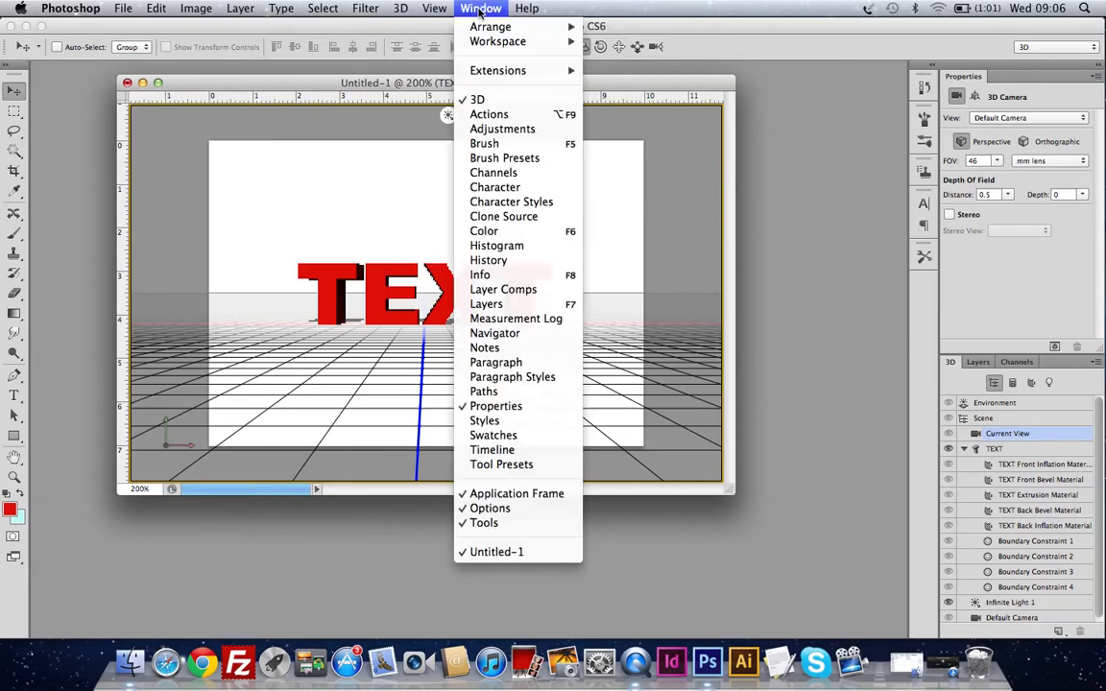
left_click(597, 87)
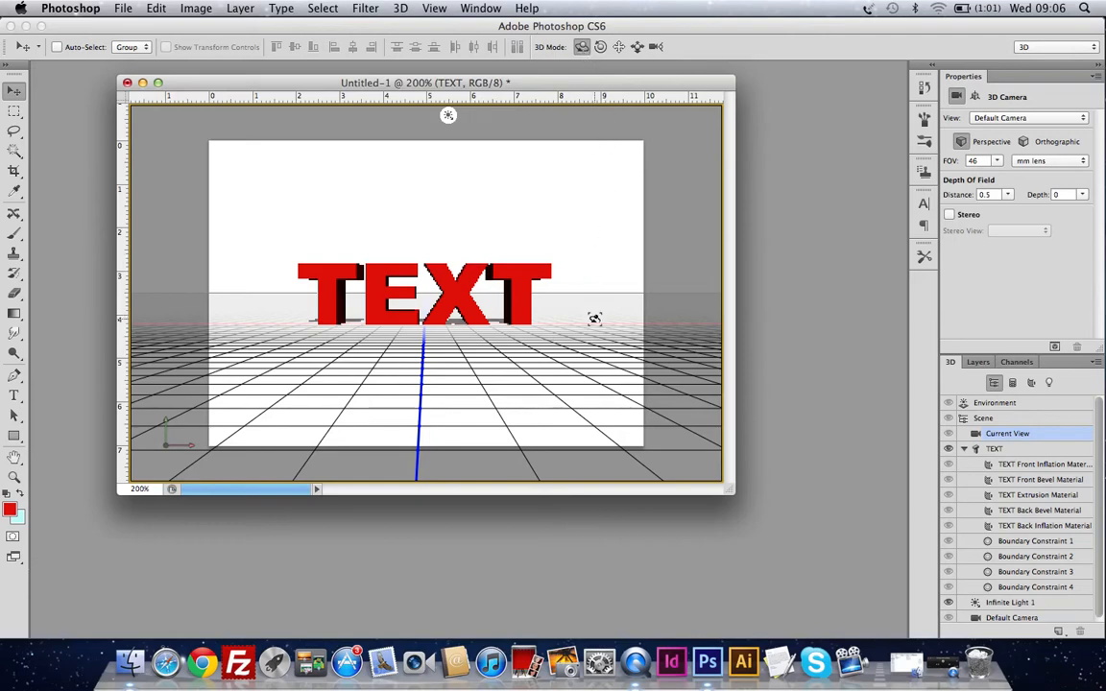
mouse_move(595, 308)
left_mouse_down()
mouse_move(587, 290)
mouse_move(587, 330)
left_mouse_up()
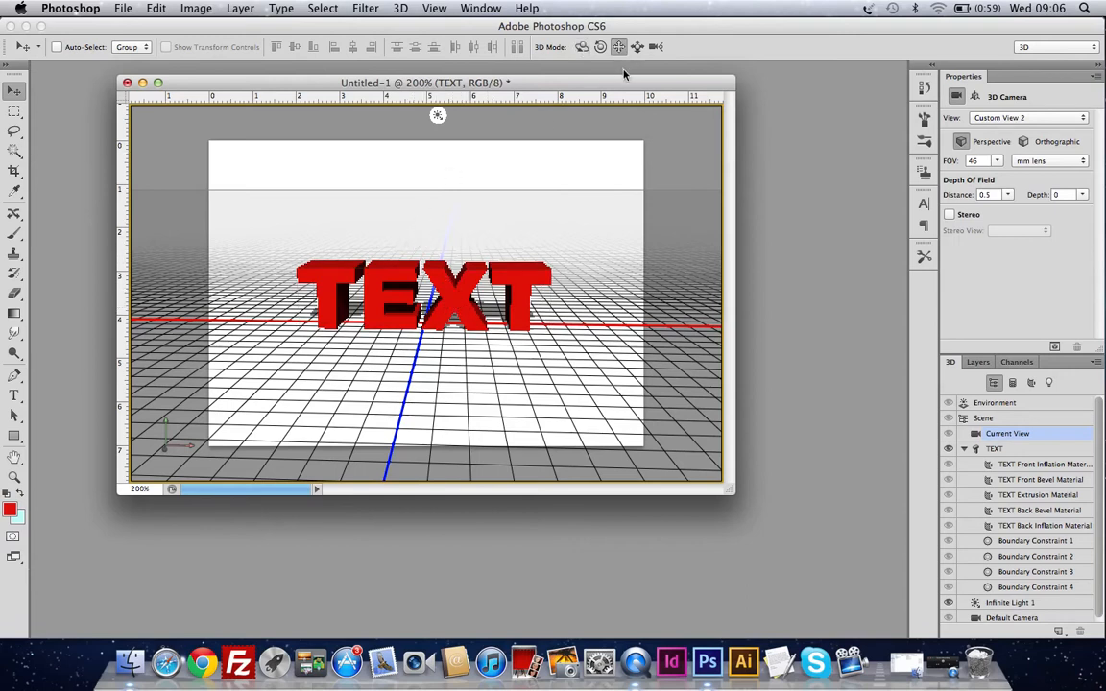
mouse_move(597, 295)
left_mouse_down()
mouse_move(597, 249)
mouse_move(607, 328)
mouse_move(605, 248)
mouse_move(609, 308)
mouse_move(605, 247)
mouse_move(602, 294)
mouse_move(604, 284)
left_mouse_up()
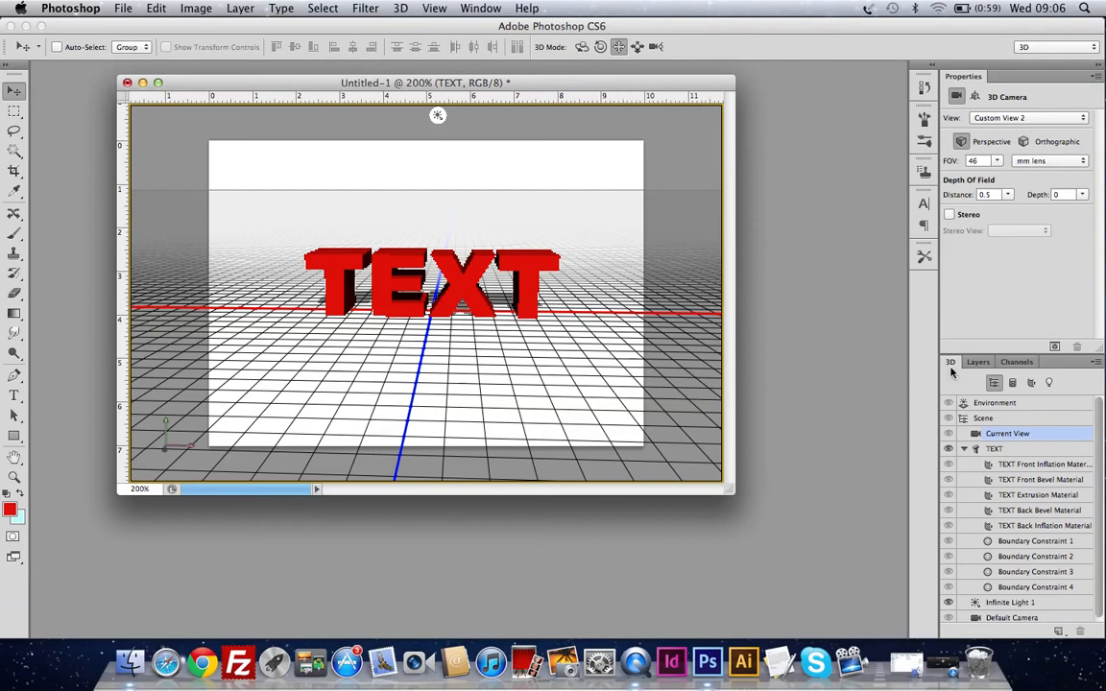
Set the extrusion depth of the TEXT mesh to 428.
left_click(998, 452)
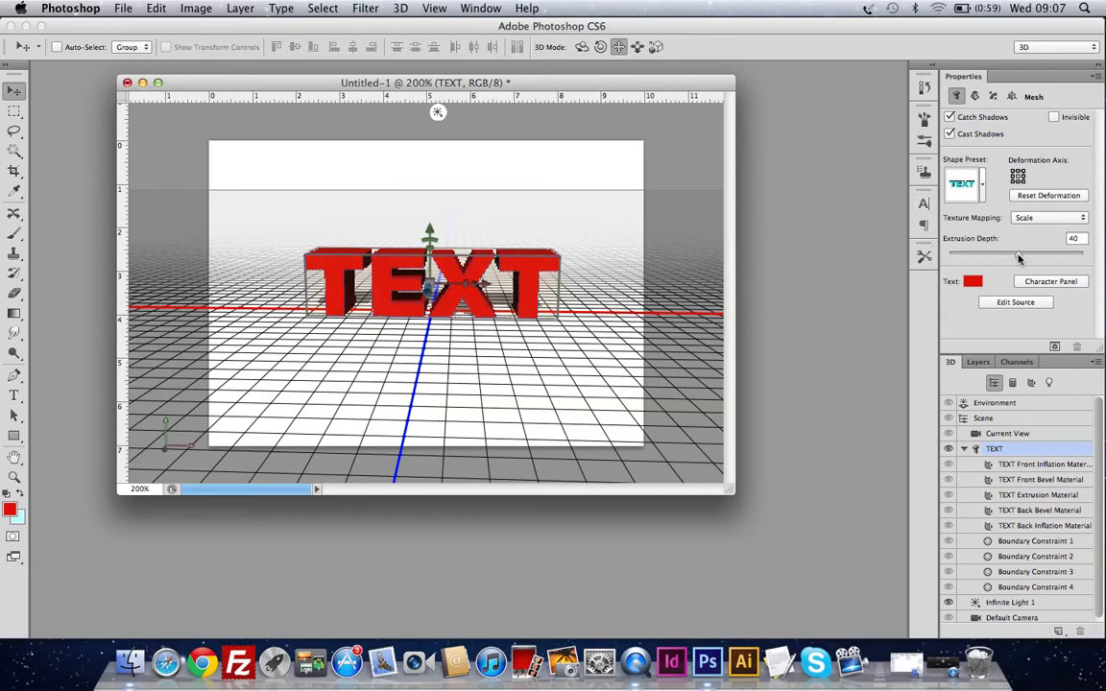
left_click_drag(1030, 258, 1035, 257)
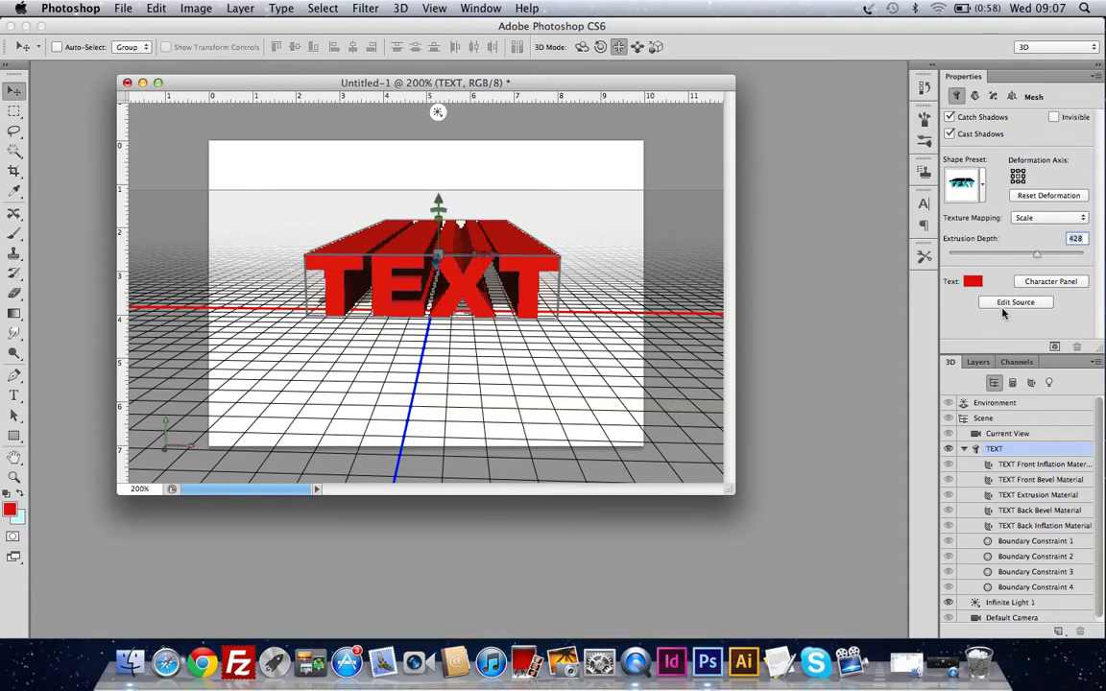
Open the 3D text's source document, insert an A to make it read TEAXT, and save it.
left_click(1014, 302)
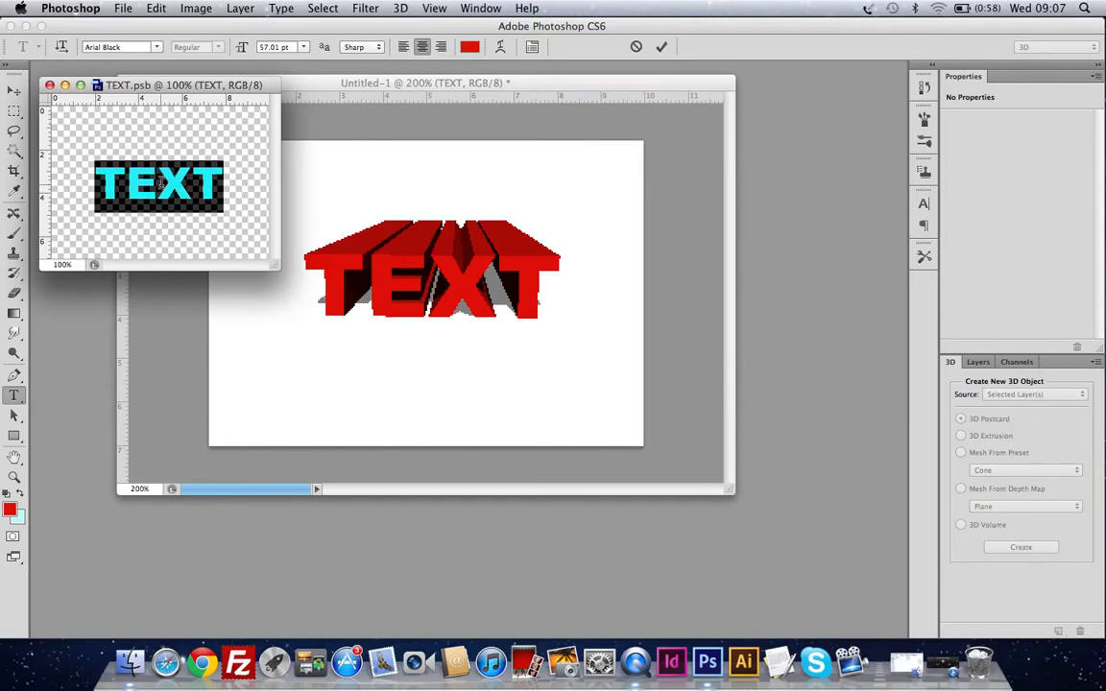
left_click(156, 185)
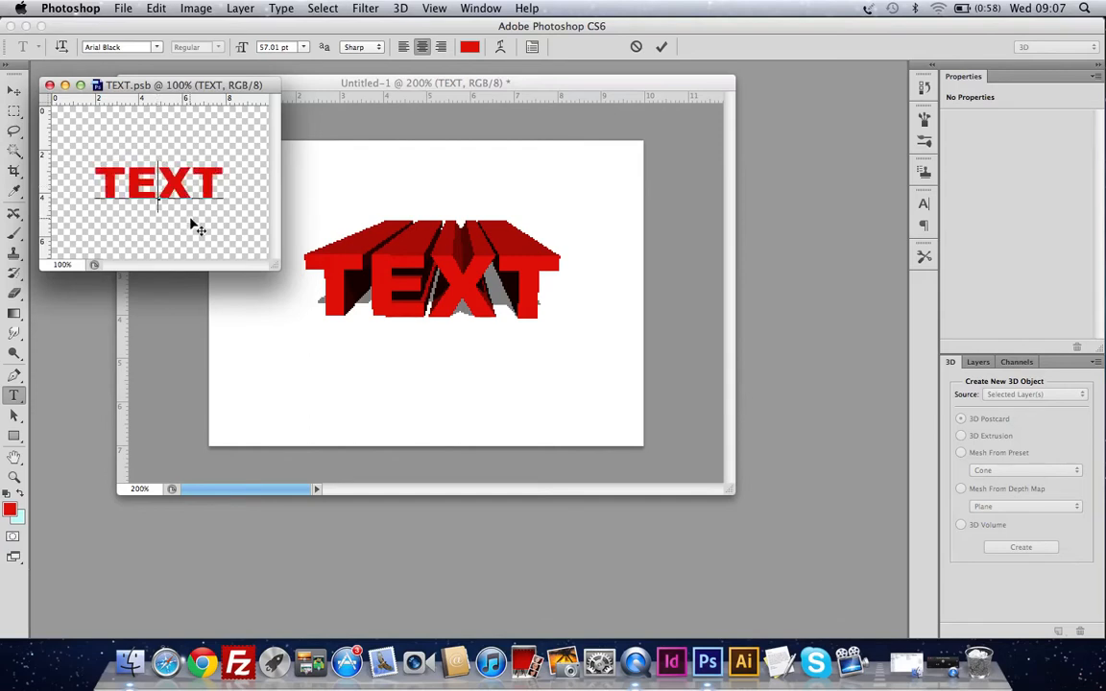
type("A")
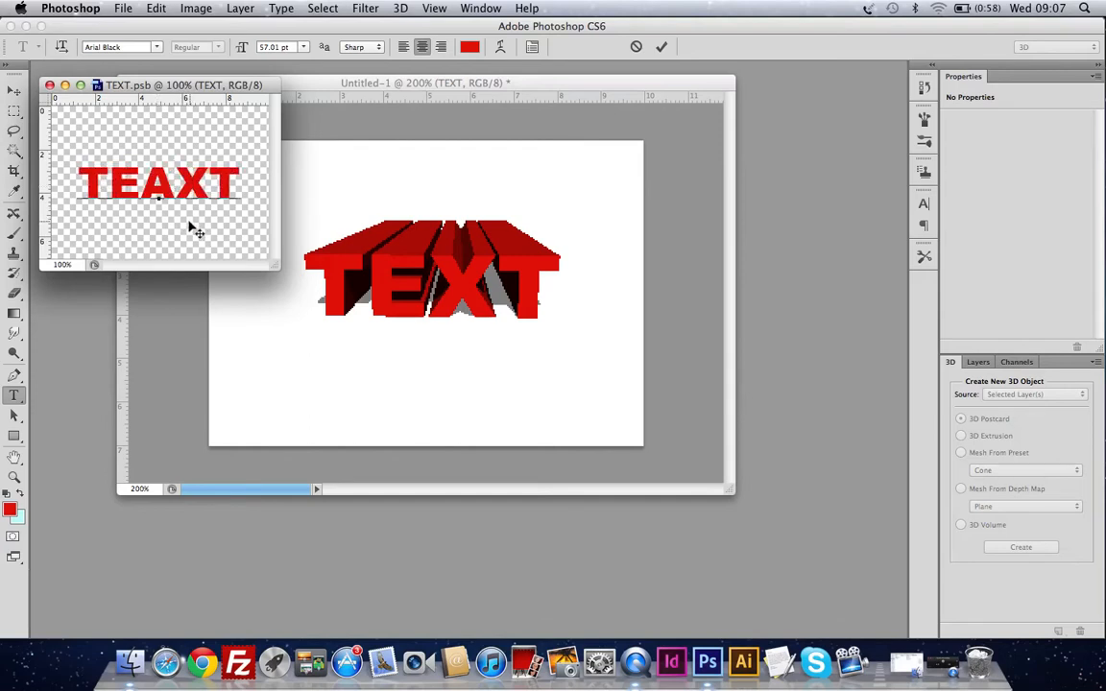
left_click(123, 8)
left_click(135, 173)
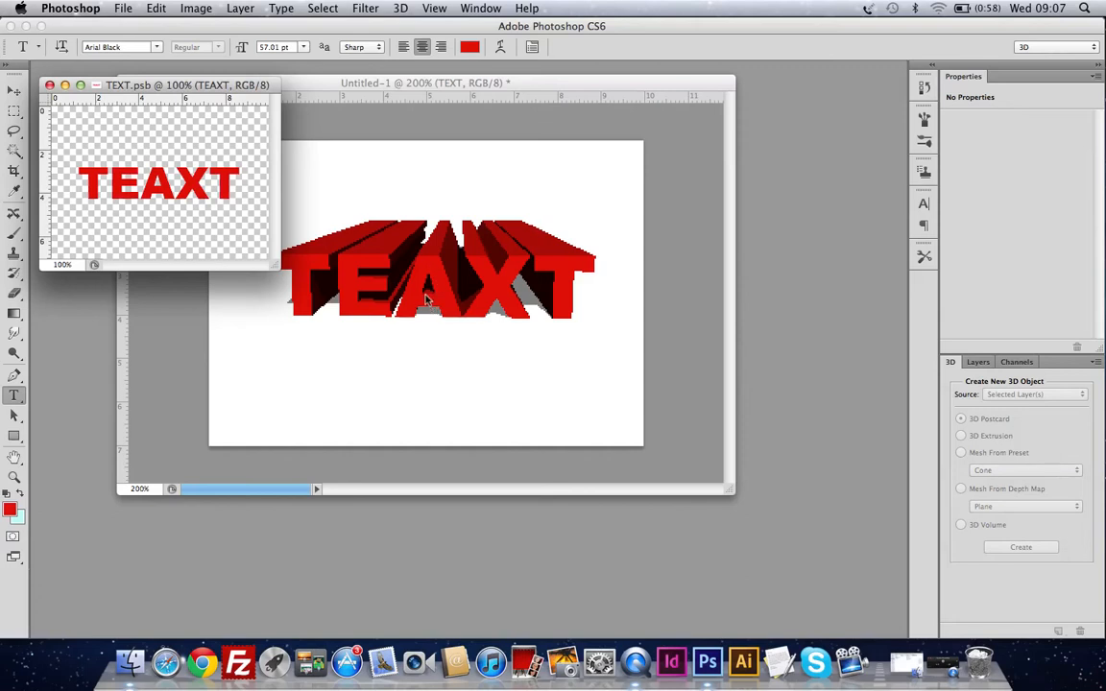
Remove the added A from the source text so it reads TEXT and save the source document.
left_click(177, 187)
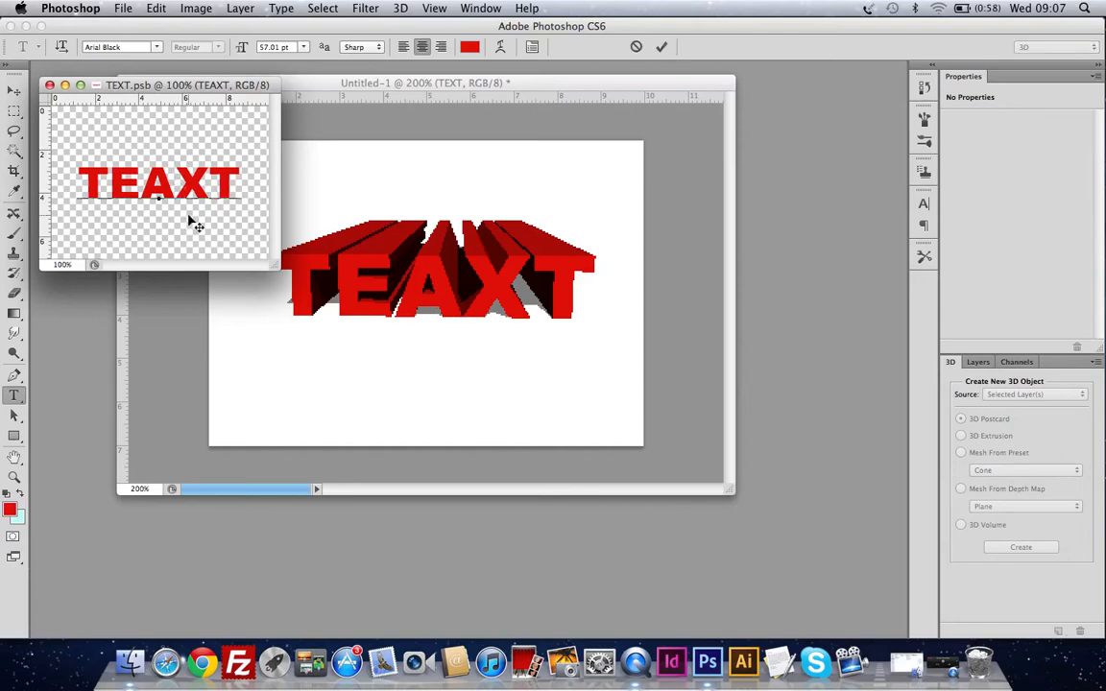
key("BackSpace")
left_click(121, 10)
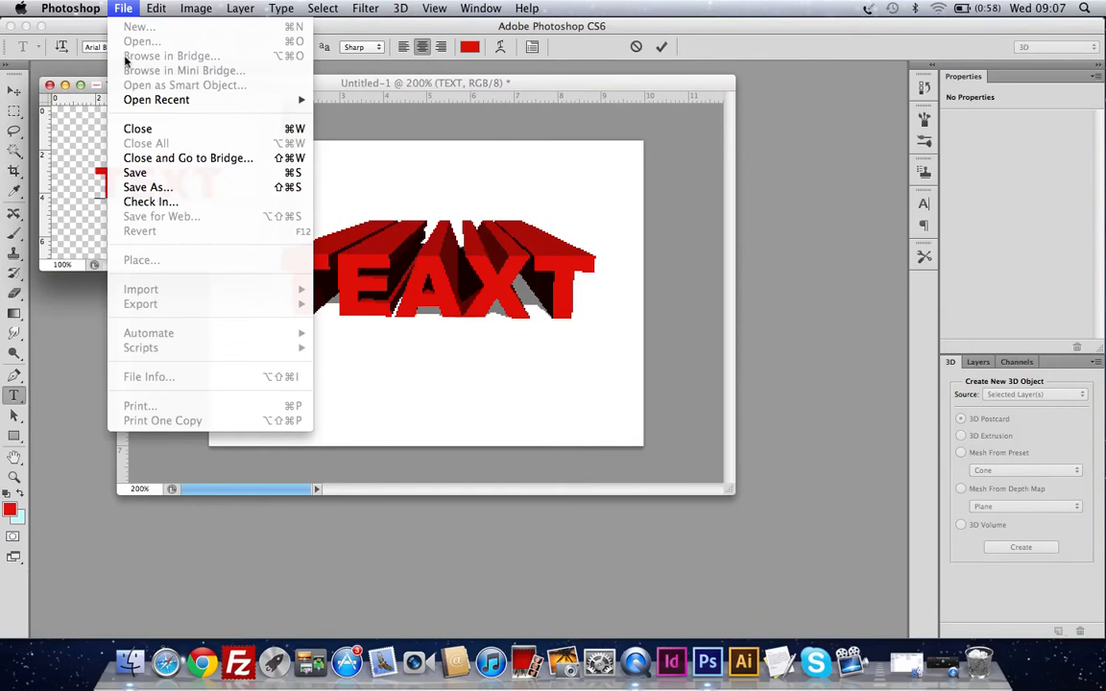
left_click(122, 158)
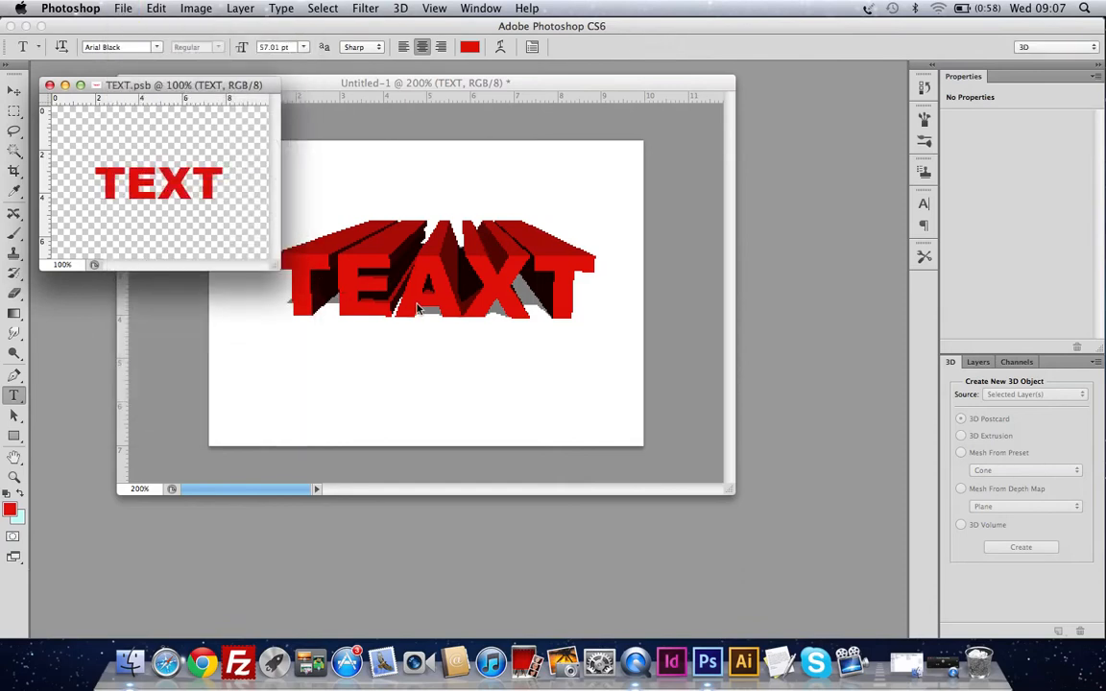
Try recolouring the source text blue (#0f04f8) and close the source document without saving.
left_click_drag(218, 180, 88, 175)
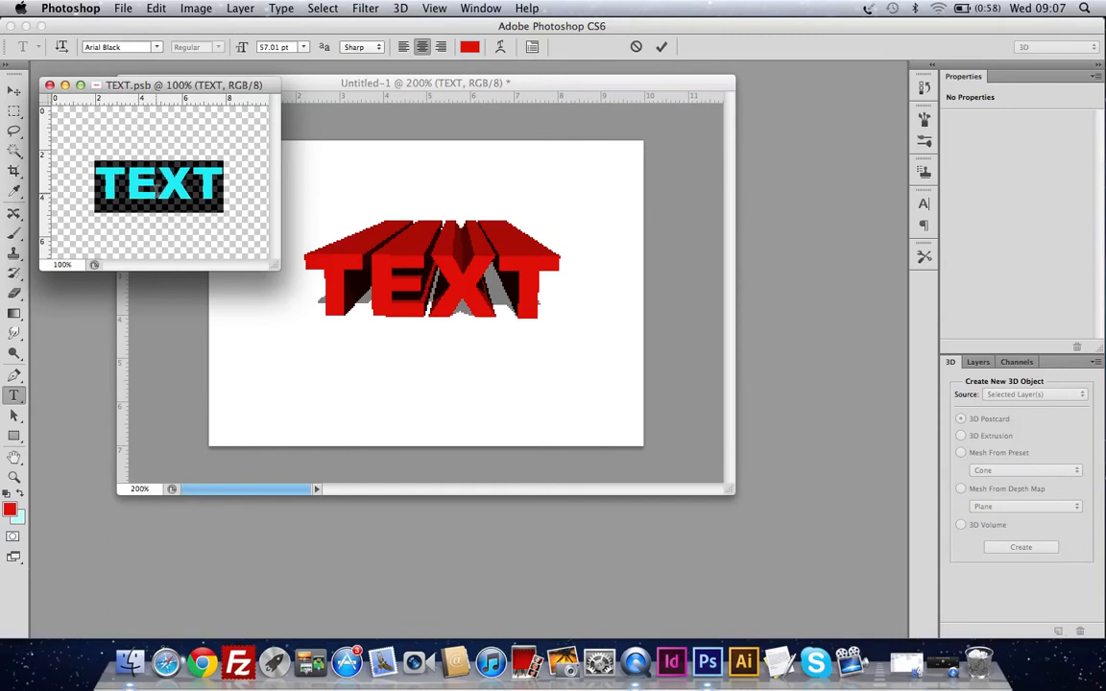
left_click(469, 48)
left_click(557, 429)
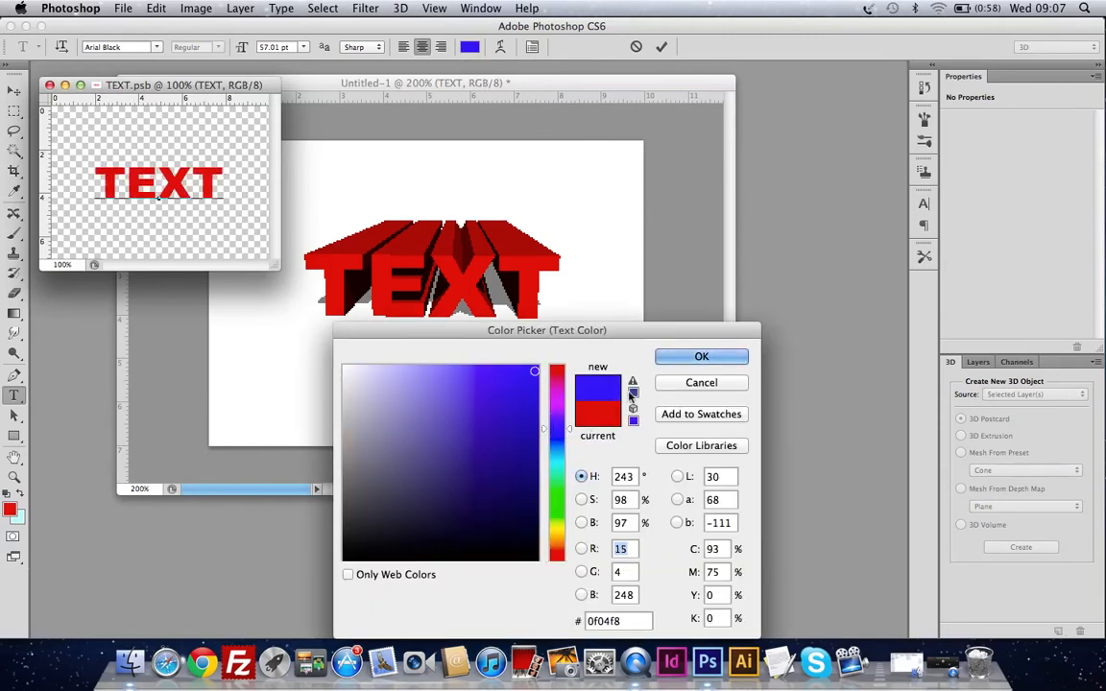
left_click(701, 356)
left_click(192, 185)
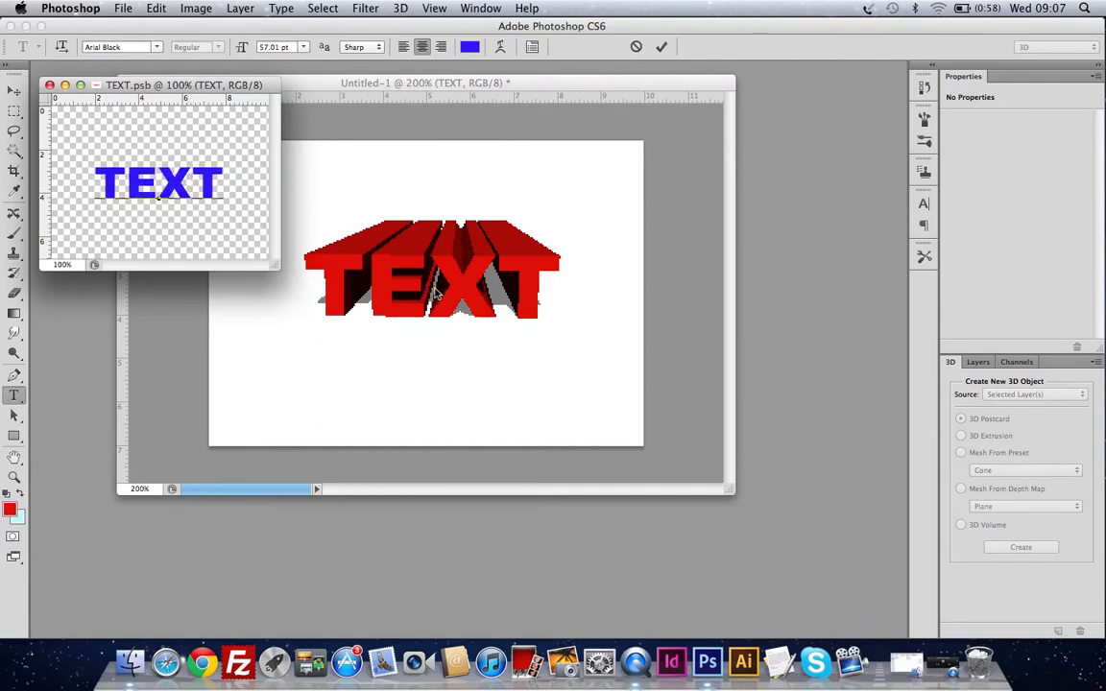
left_click(13, 90)
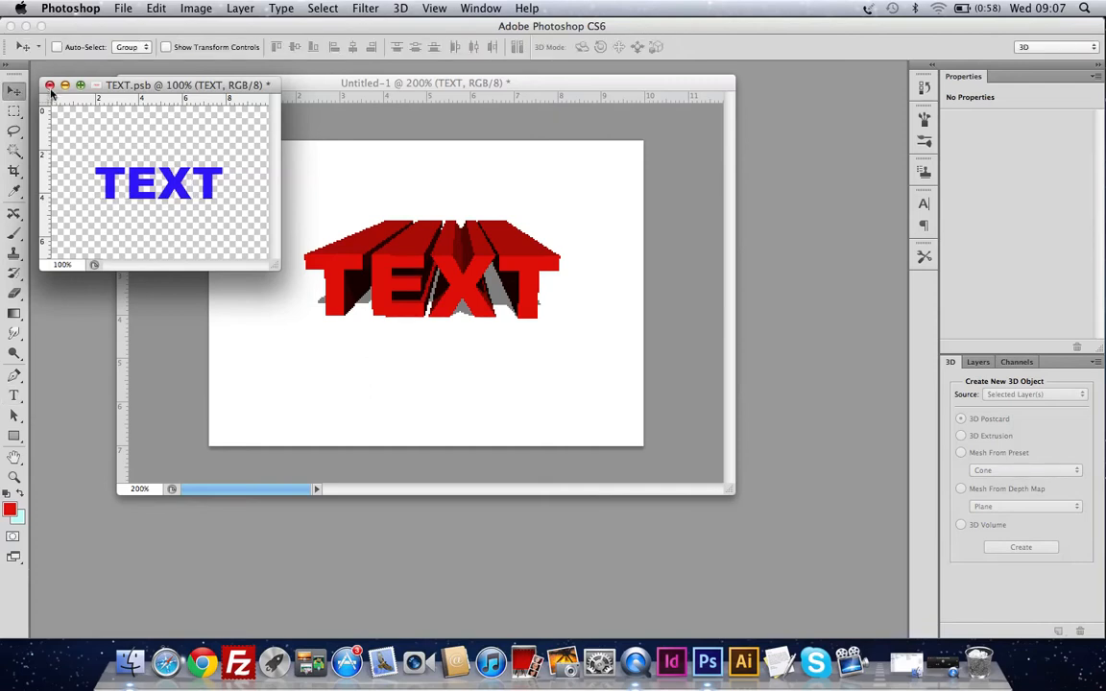
left_click(50, 85)
left_click(501, 236)
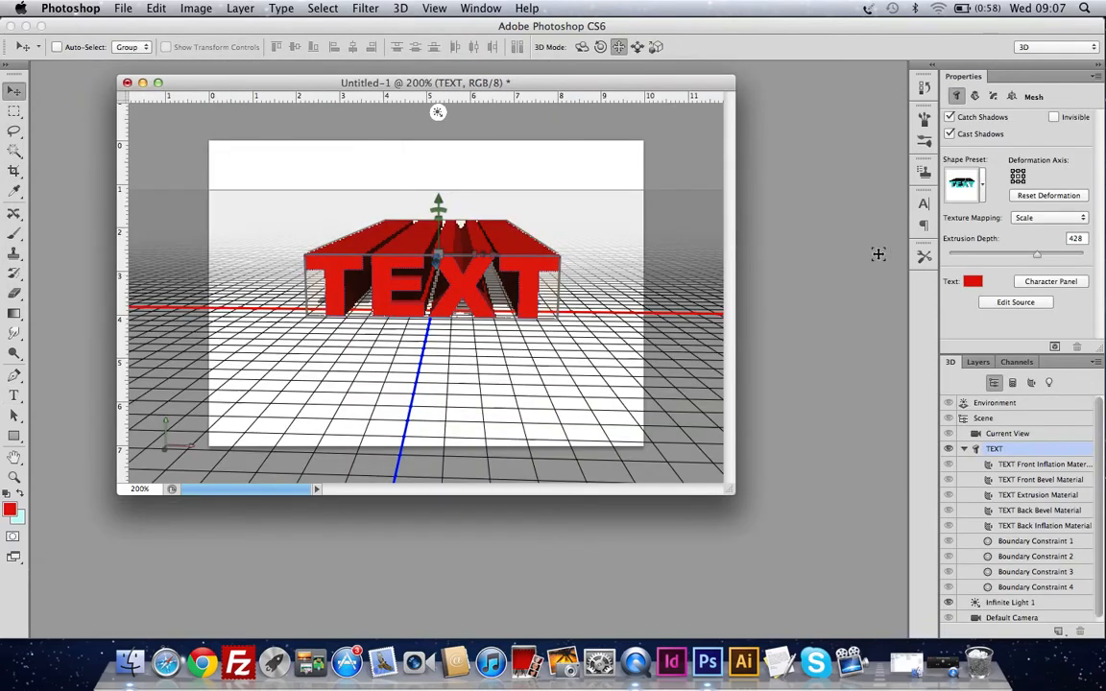
Recolour the TEXT mesh's 3D text blue (#0022ef).
left_click(971, 283)
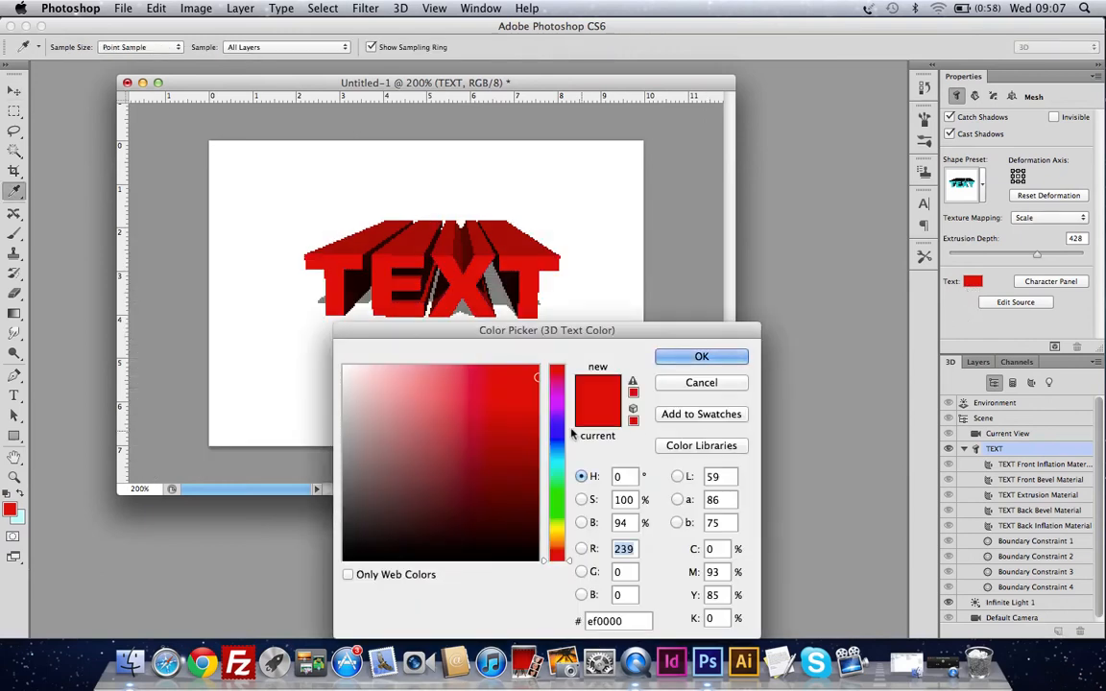
left_click(557, 439)
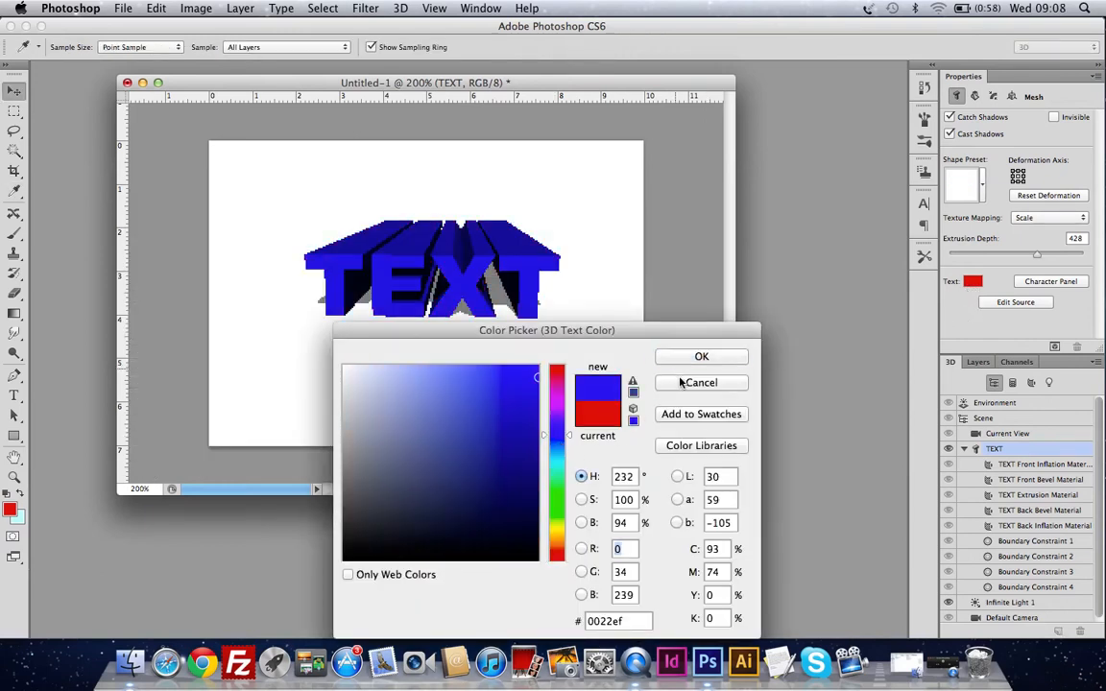
left_click(677, 381)
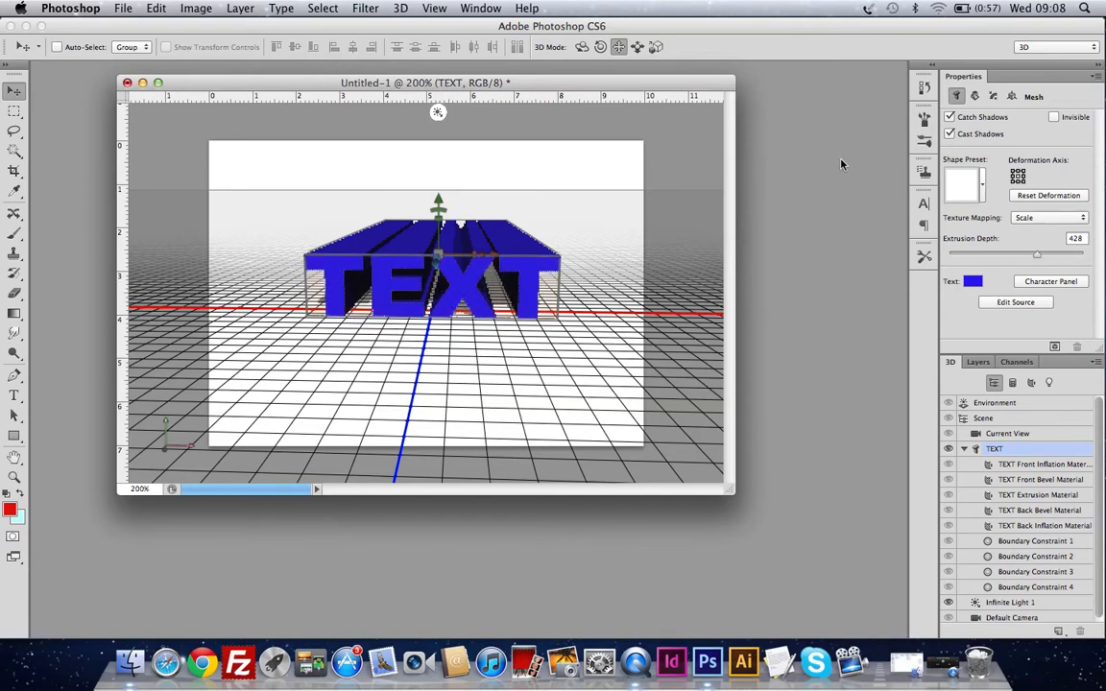
In the TEXT mesh's front cap settings, set the inflate angle to 33° and the inflate strength to 28%.
left_click(993, 97)
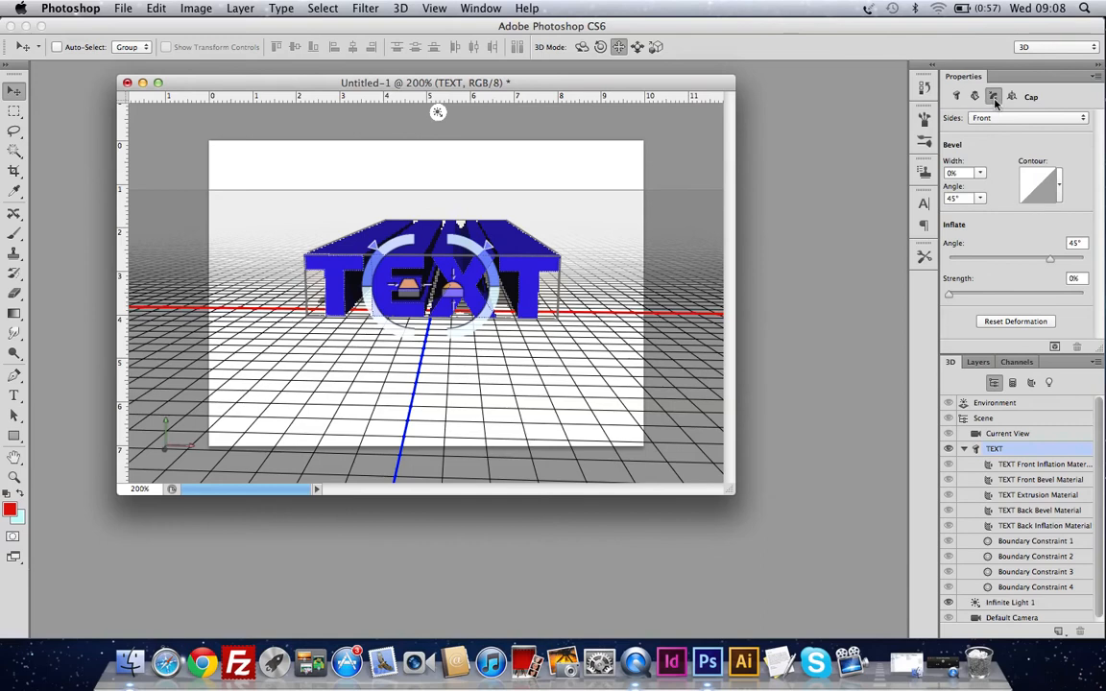
left_click(980, 174)
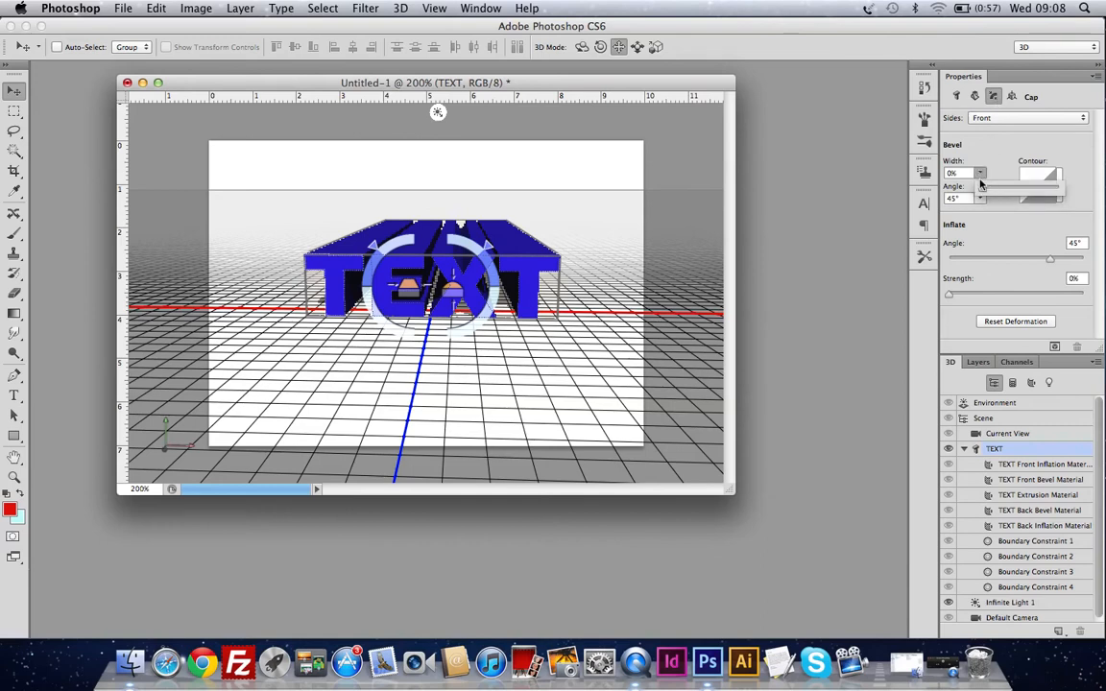
left_click(980, 174)
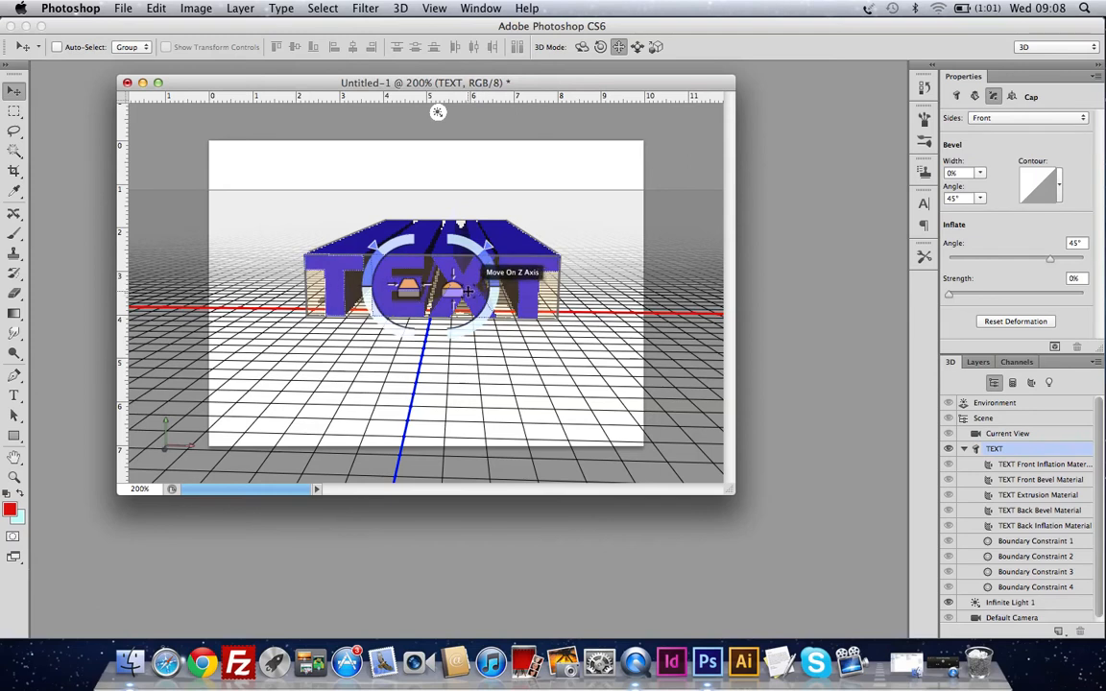
left_click_drag(489, 240, 449, 259)
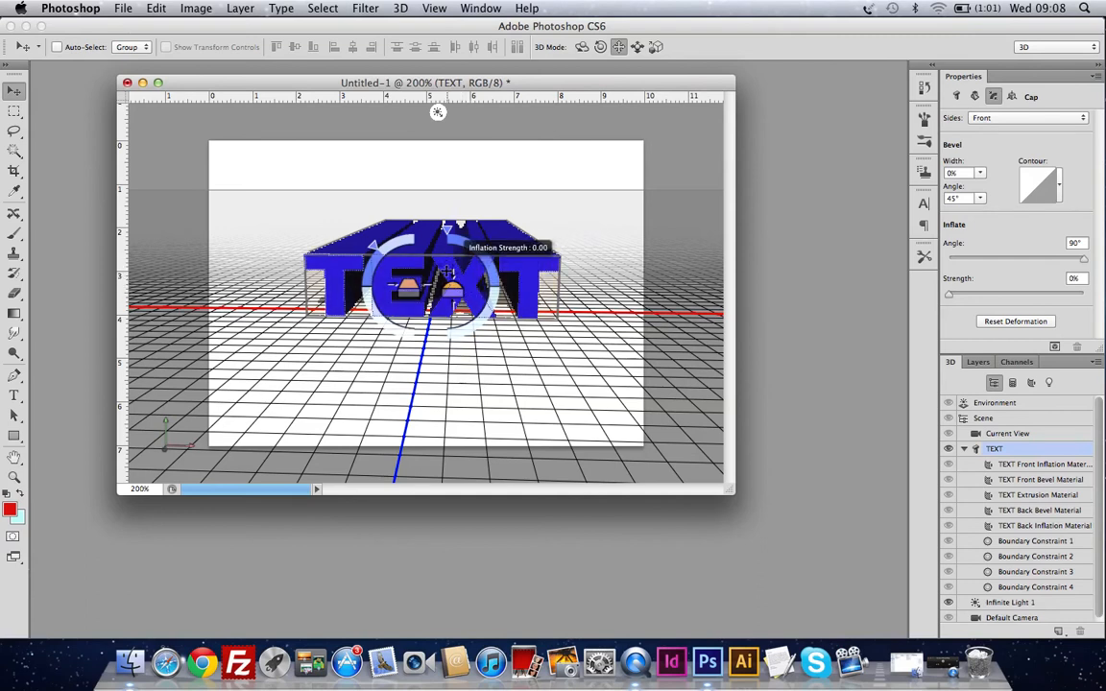
left_click_drag(450, 227, 429, 257)
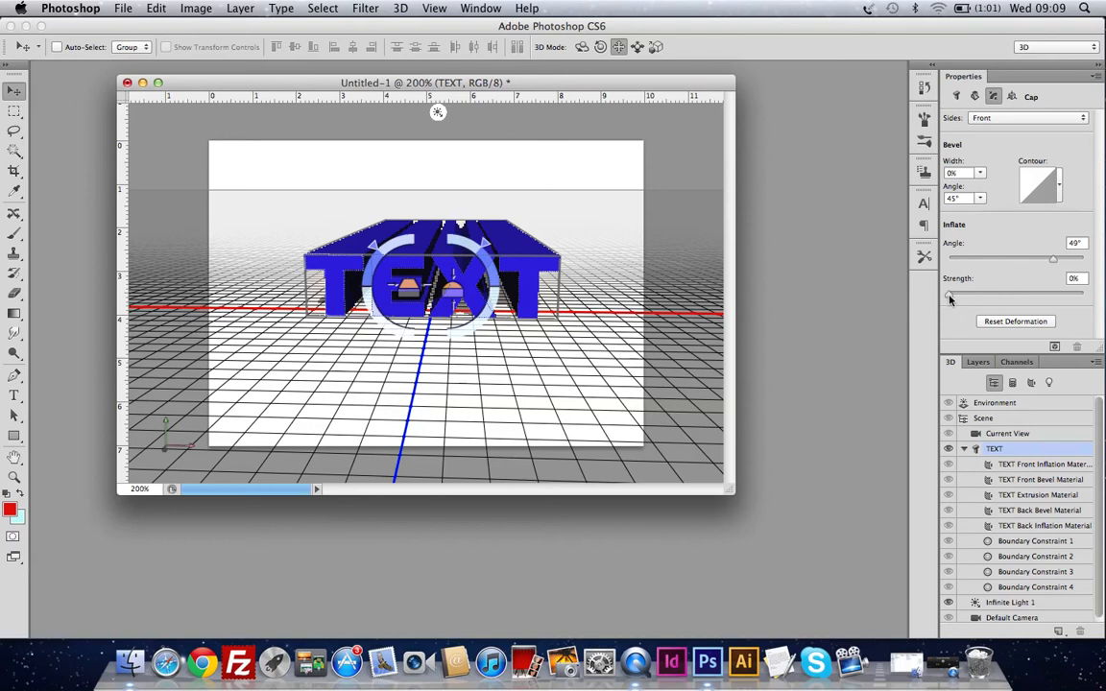
left_click_drag(948, 300, 1005, 300)
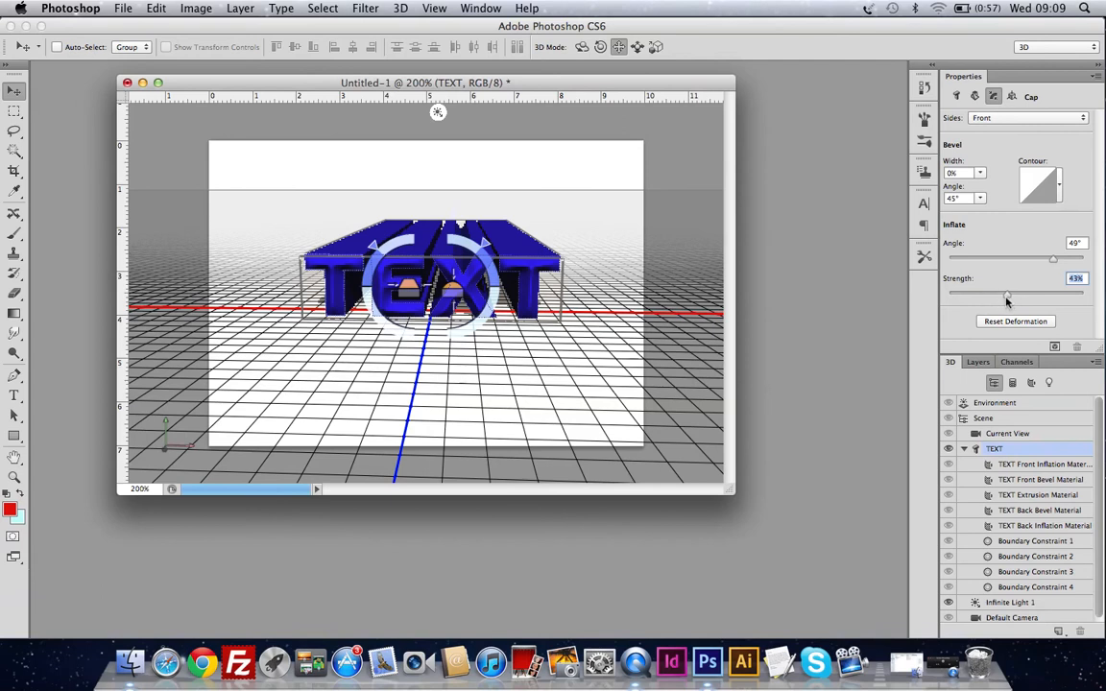
left_click_drag(994, 300, 992, 301)
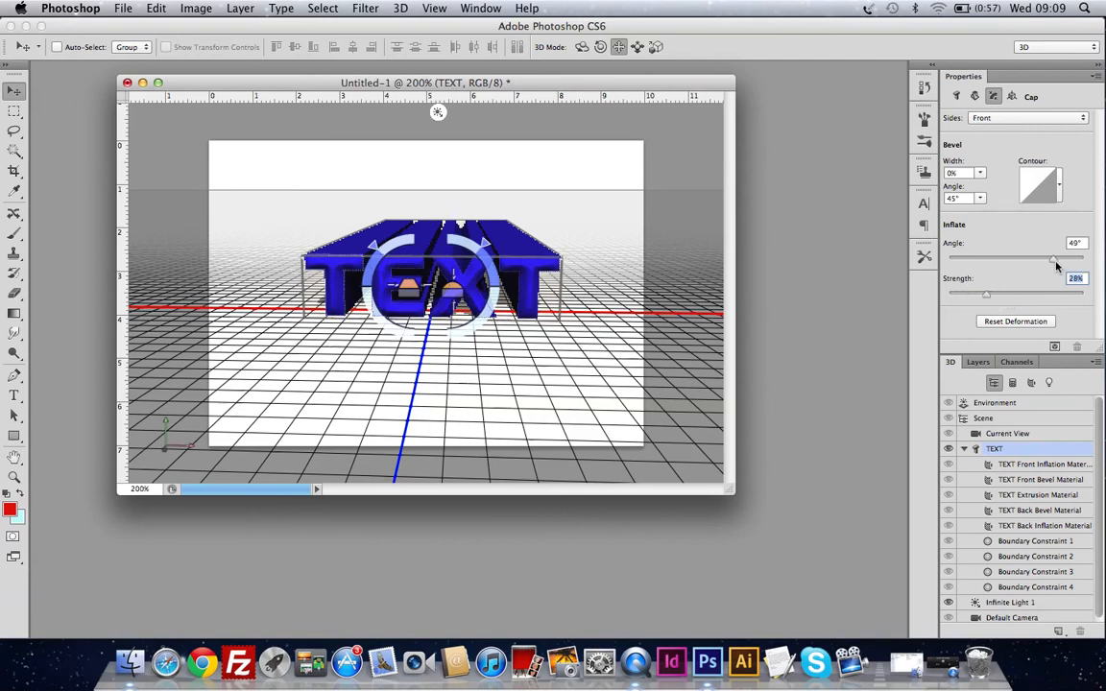
left_click_drag(1053, 261, 994, 258)
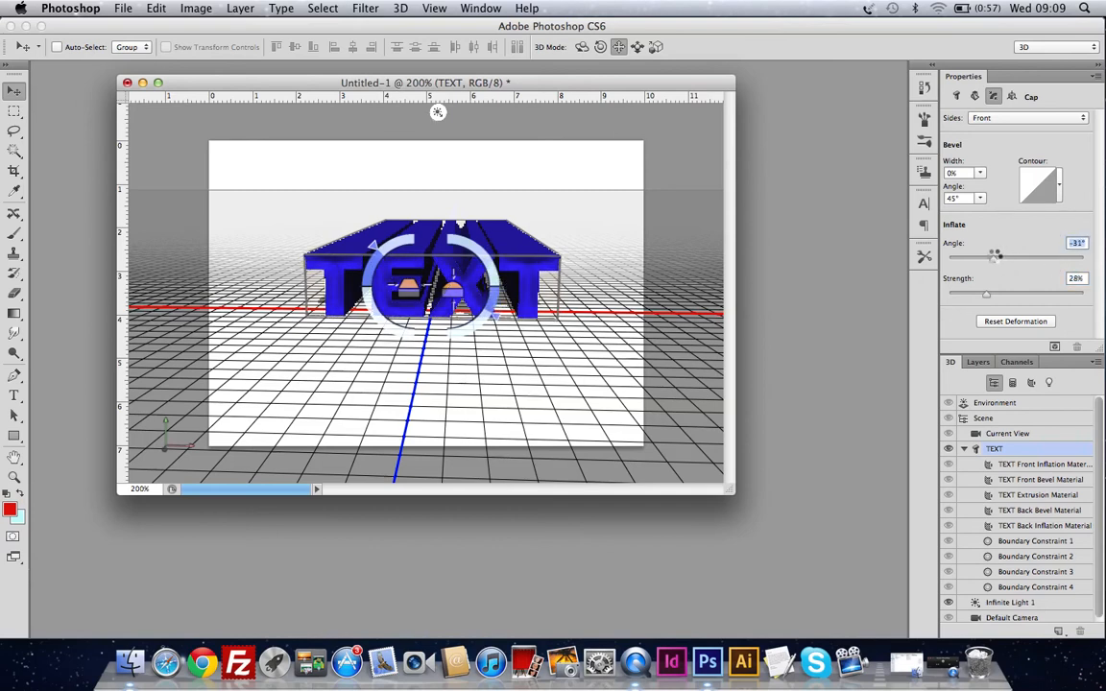
left_click_drag(996, 256, 1042, 257)
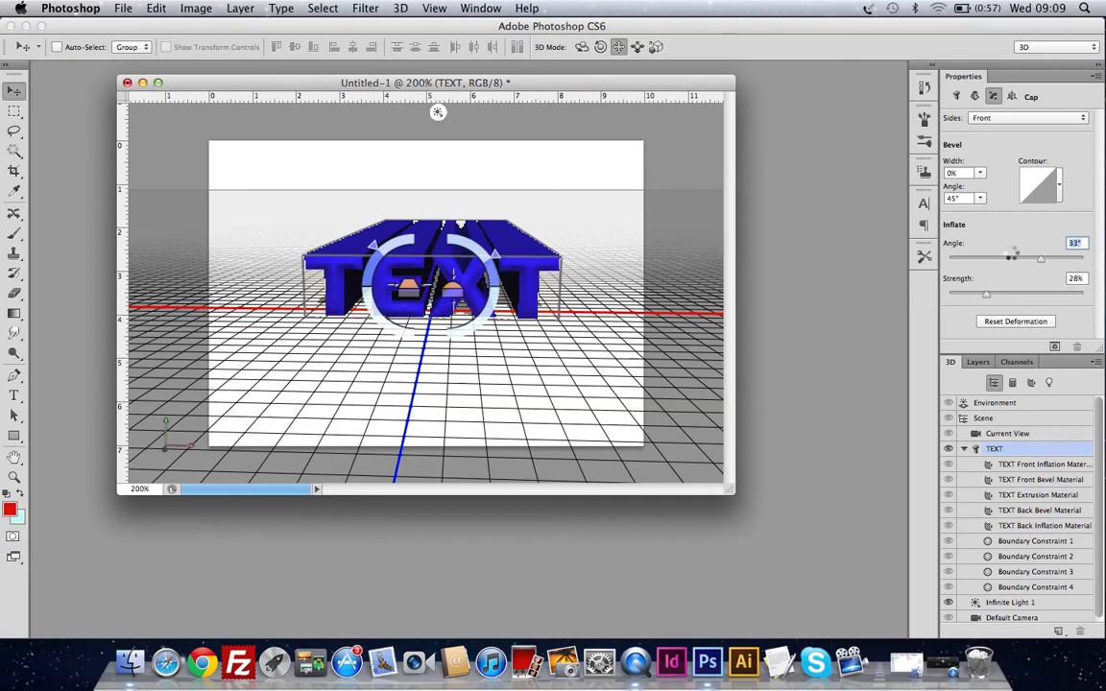
Change the diffuse colour of the TEXT Front Inflation Material to magenta.
left_click(1030, 466)
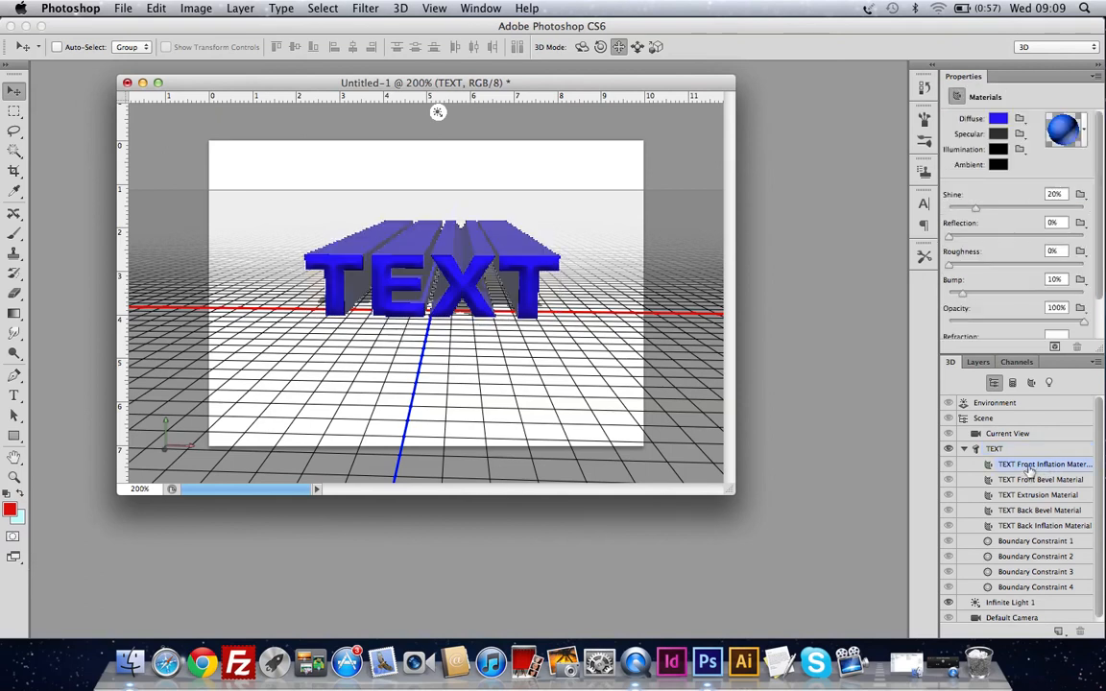
left_click(999, 118)
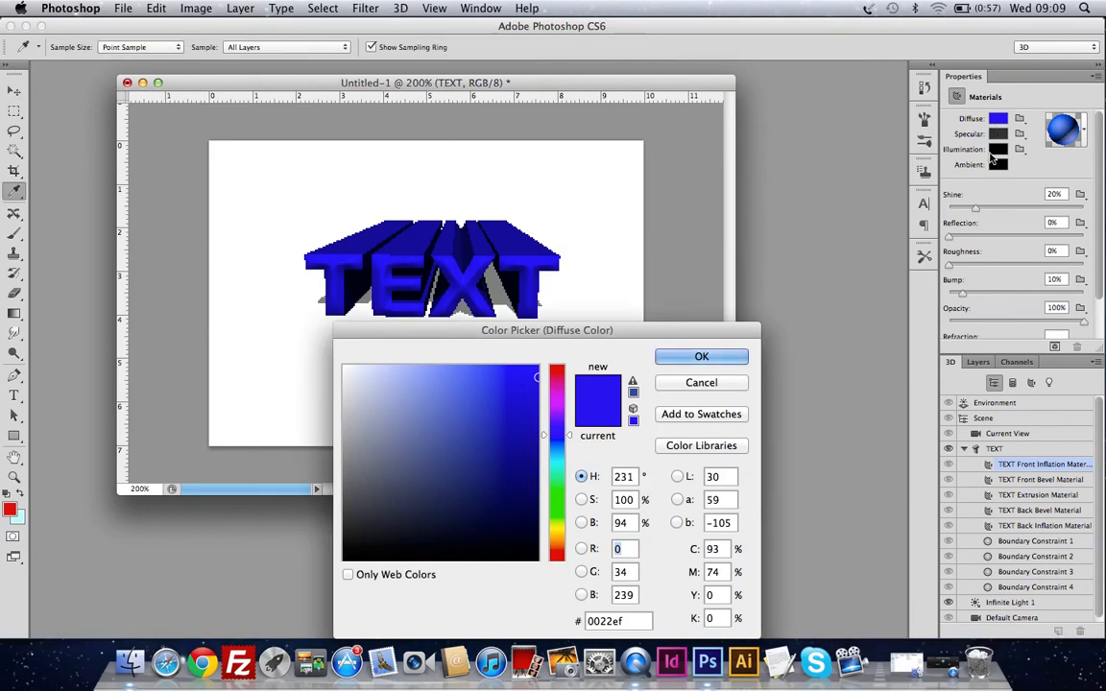
left_click(545, 399)
left_click(674, 362)
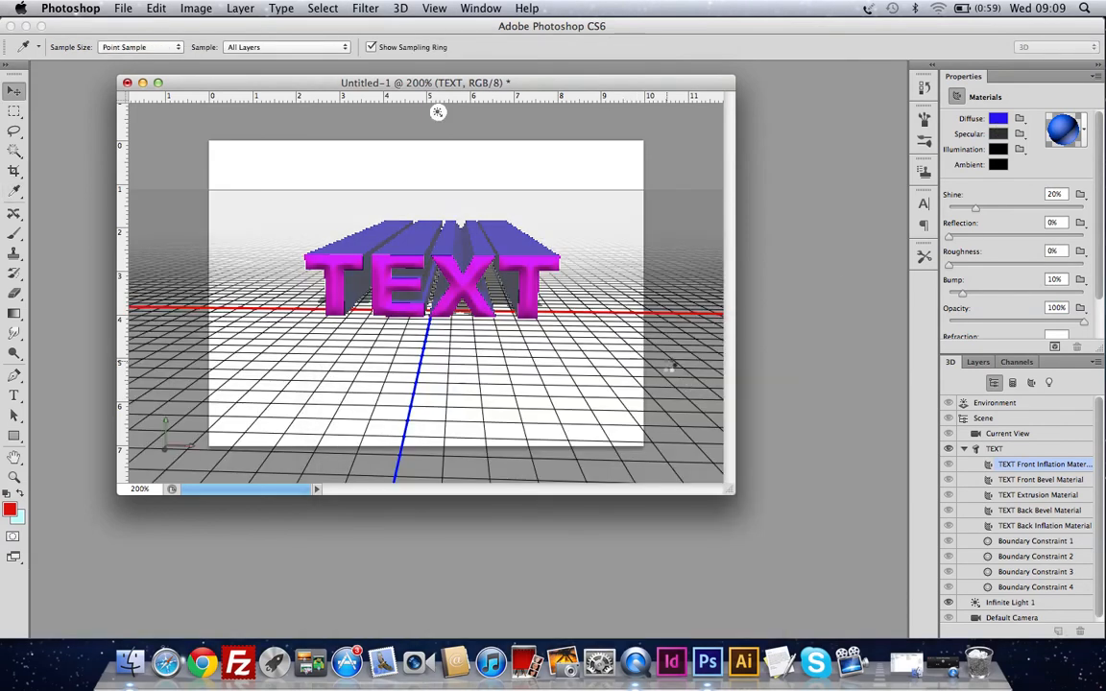
Set the bevel width of the TEXT mesh's front cap to 32%.
left_click(995, 450)
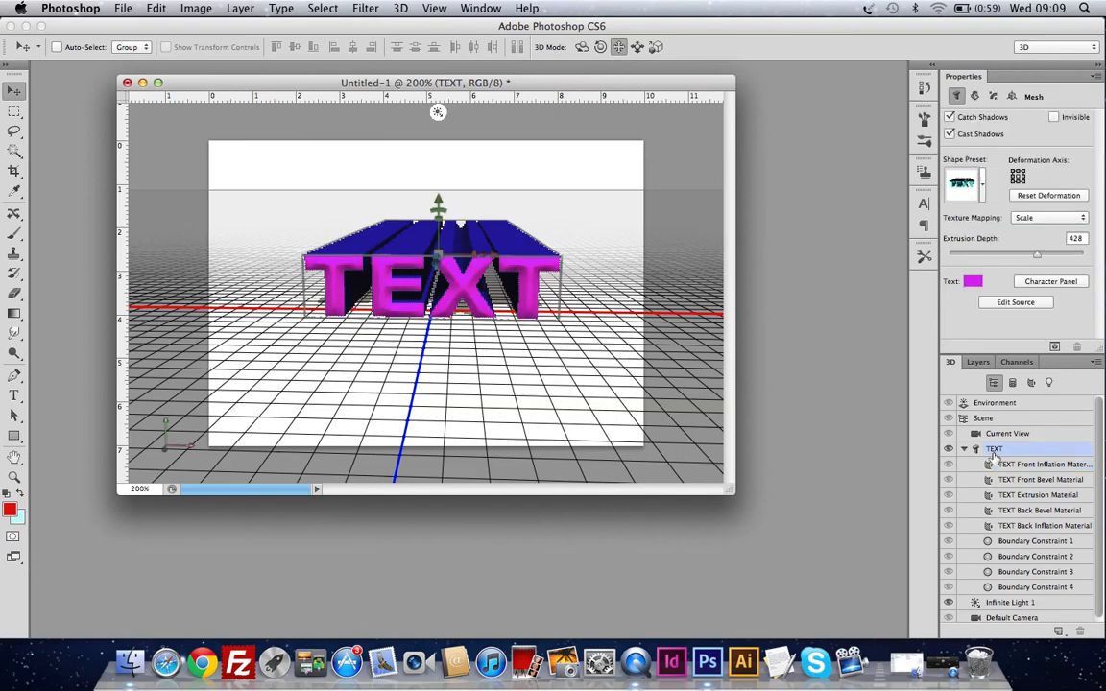
left_click(992, 96)
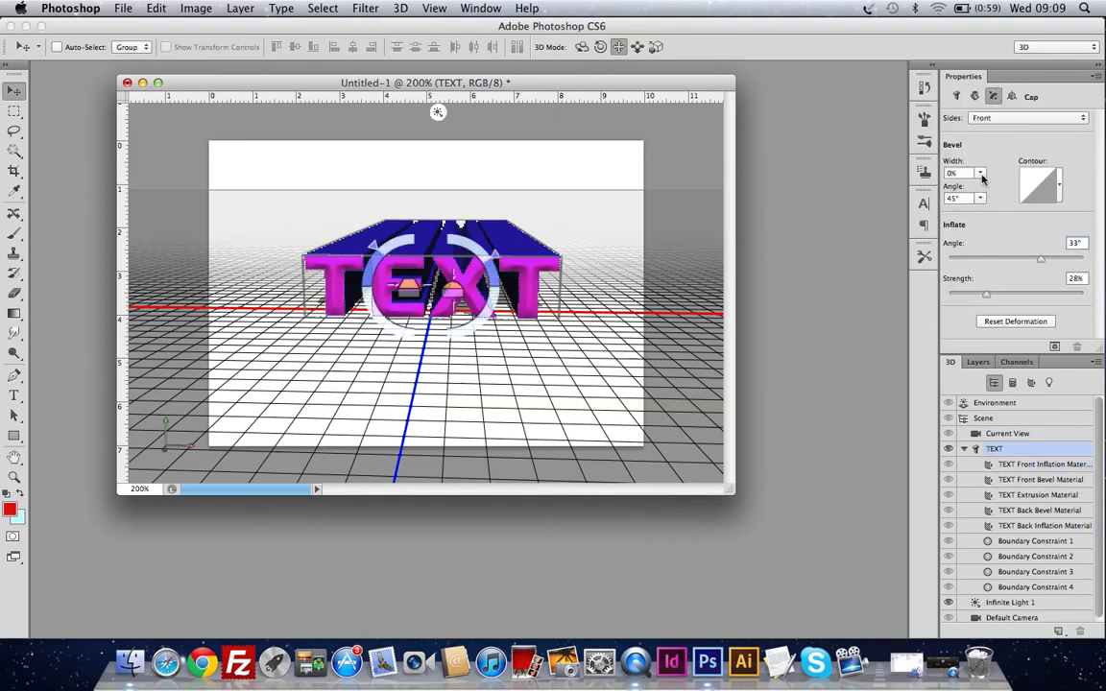
left_click(981, 174)
left_click_drag(983, 193, 1007, 190)
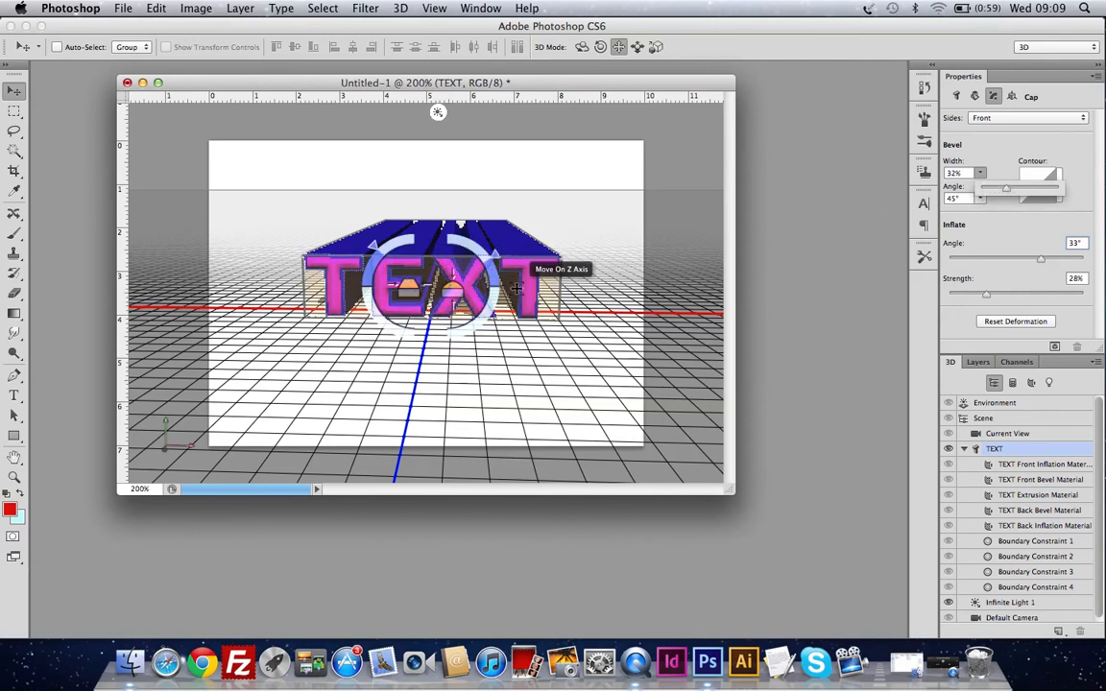
Change the diffuse colour of the TEXT Front Bevel Material to green (#06ef00).
left_click(1036, 480)
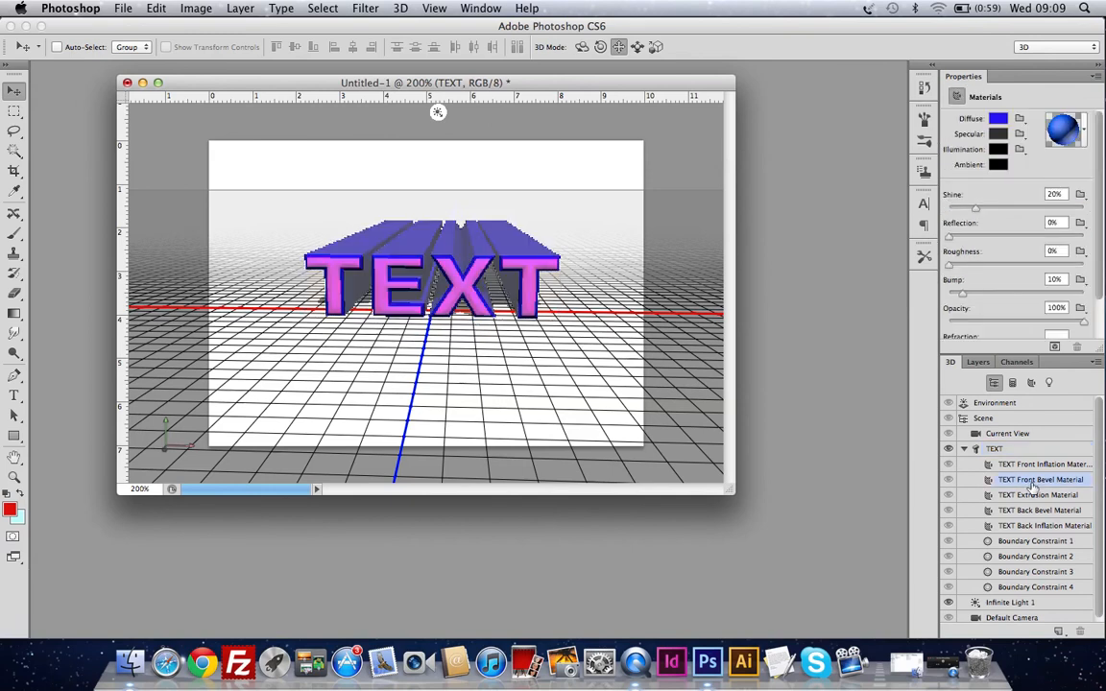
left_click(998, 119)
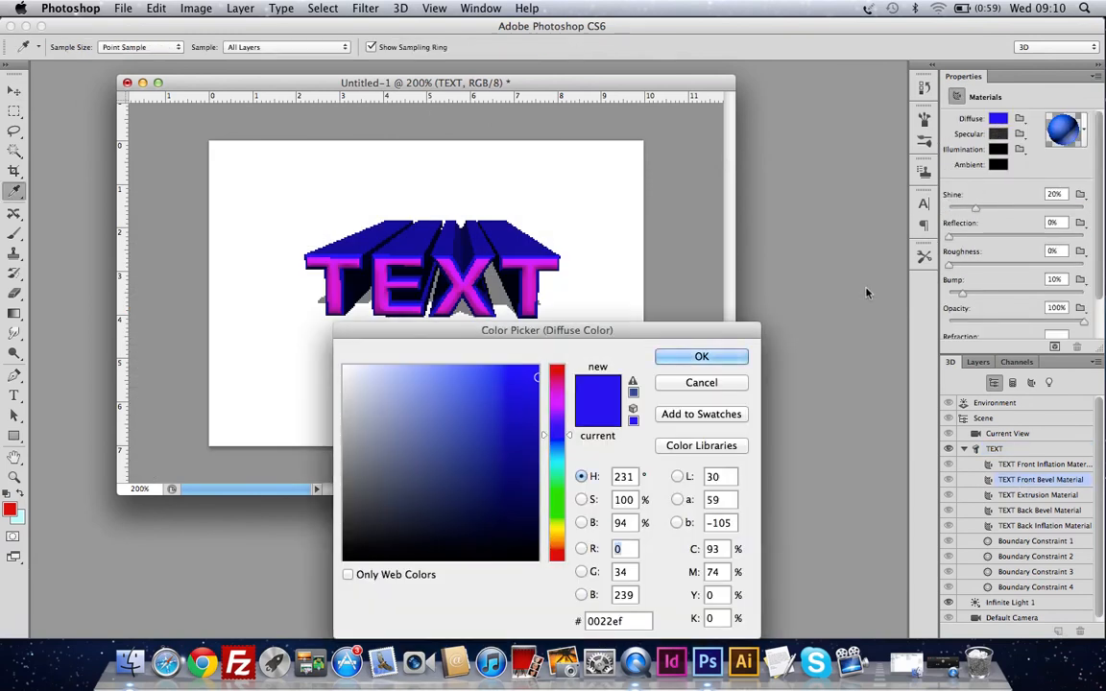
left_click(556, 497)
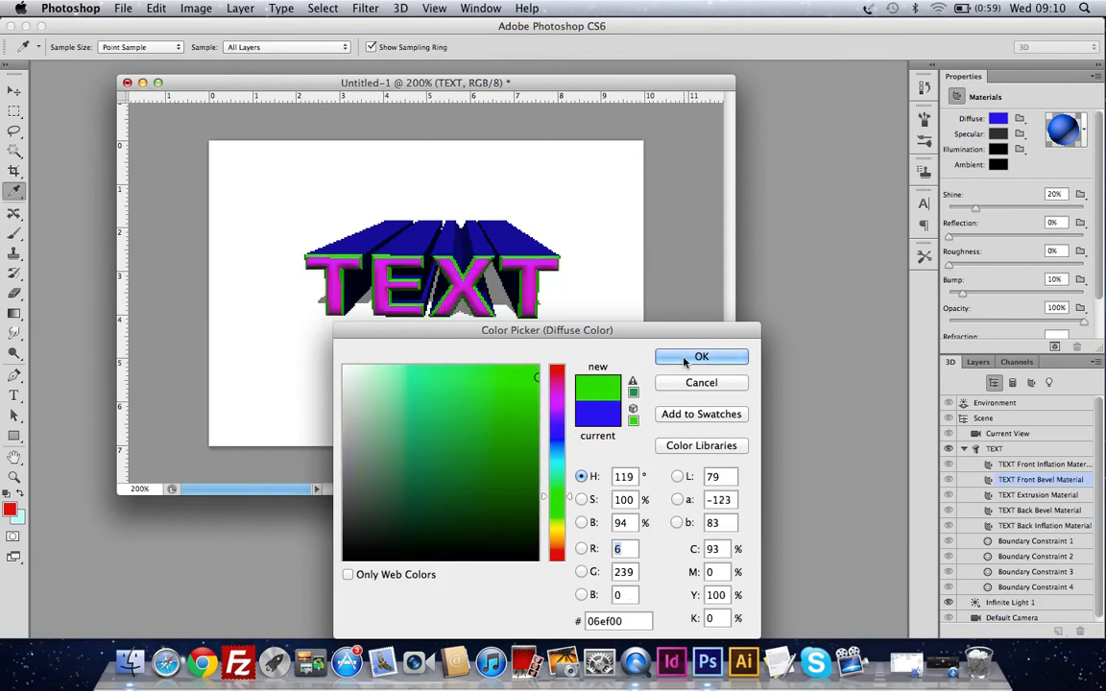
left_click(698, 354)
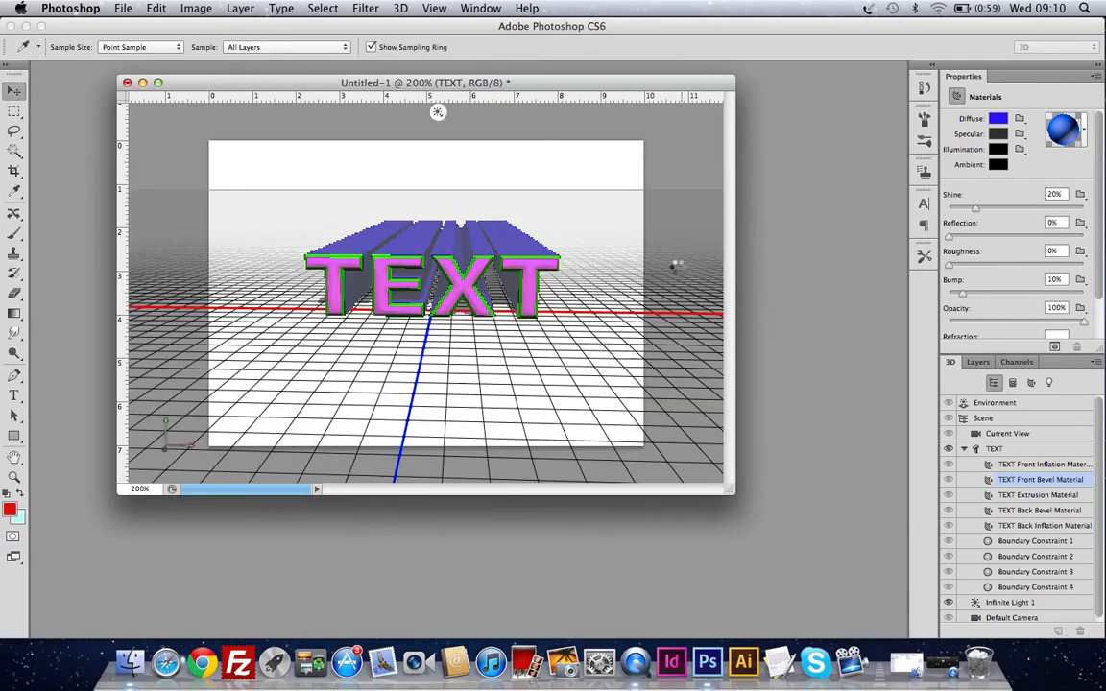